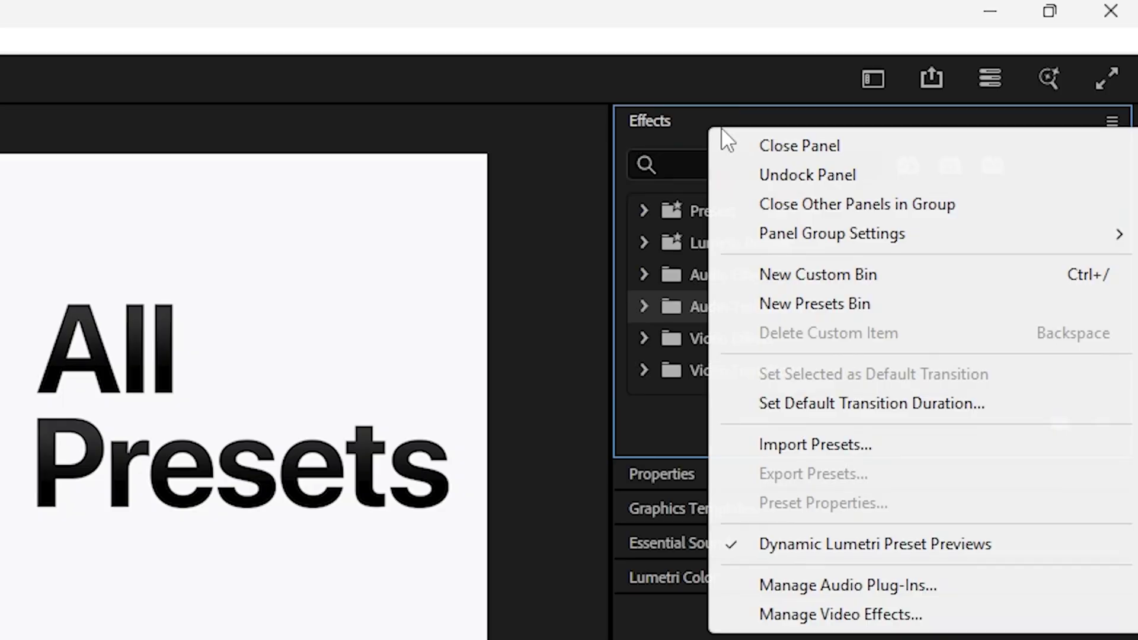
# Import the preset file Ultimate 500+ Preset Pack.prfpset from the Downloads folder into the effects library
pyautogui.click(847, 442)
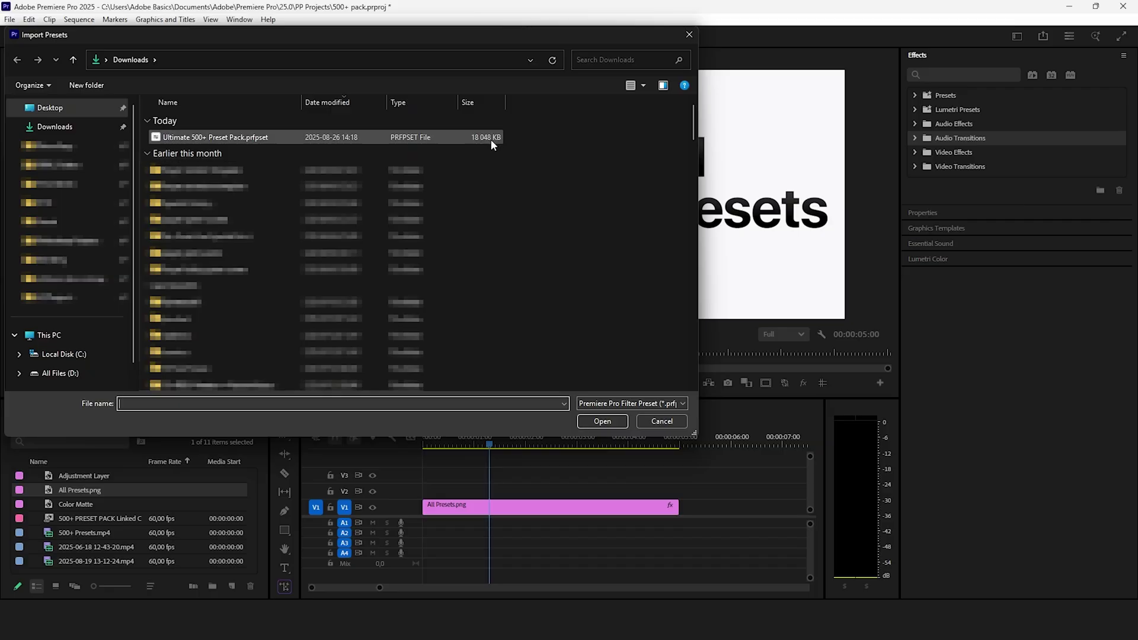
pyautogui.click(491, 139)
pyautogui.click(602, 420)
# Look through the Audio Effects presets inside the imported Ultimate Premiere Pro Pack folder
pyautogui.click(914, 95)
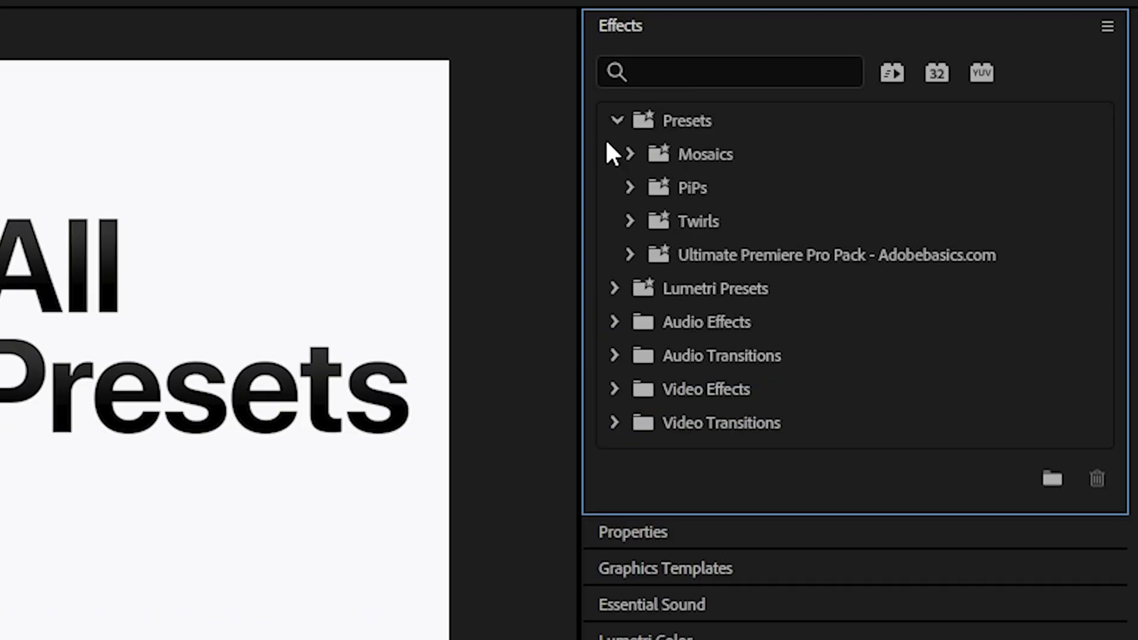
pyautogui.click(629, 255)
pyautogui.click(646, 289)
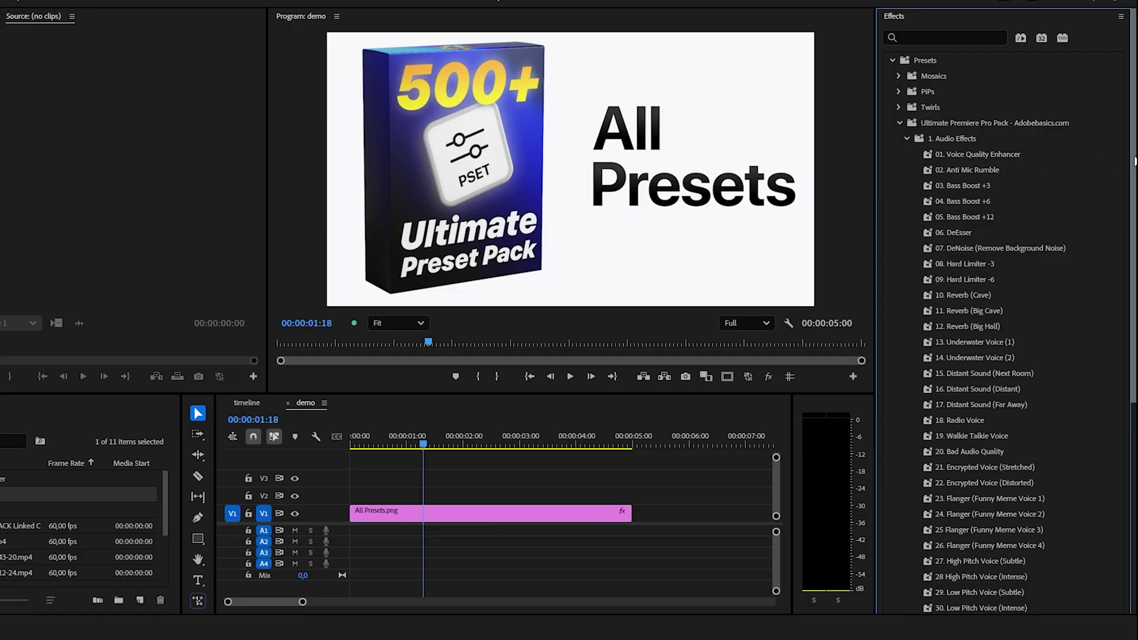
pyautogui.scroll(-3, 1134, 160)
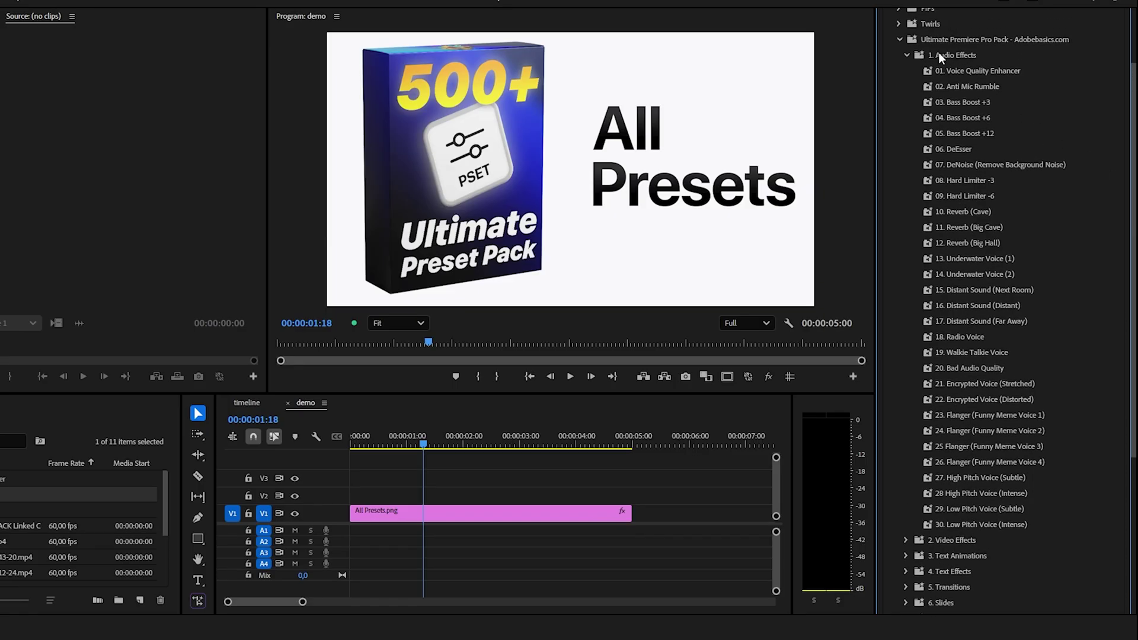
pyautogui.click(907, 55)
# Look through the pack's Video Effects subfolders, including Quick Essentials, 3D Pan, Blurs, Video Style and LUTs
pyautogui.click(906, 153)
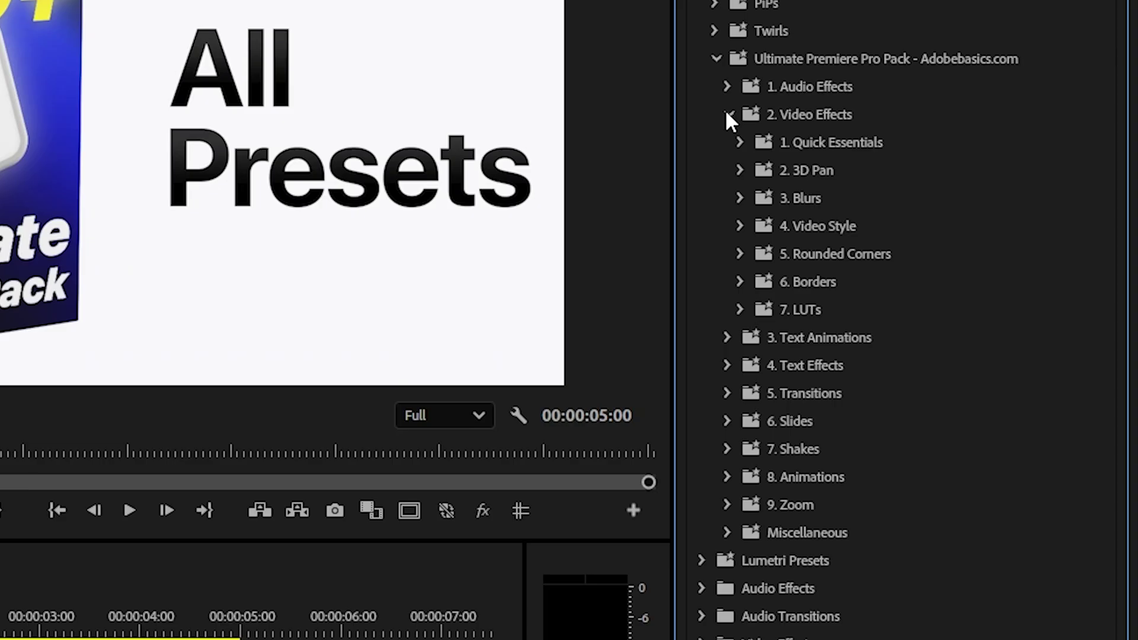
pyautogui.click(912, 169)
pyautogui.click(740, 143)
pyautogui.click(740, 170)
pyautogui.click(739, 170)
pyautogui.click(740, 197)
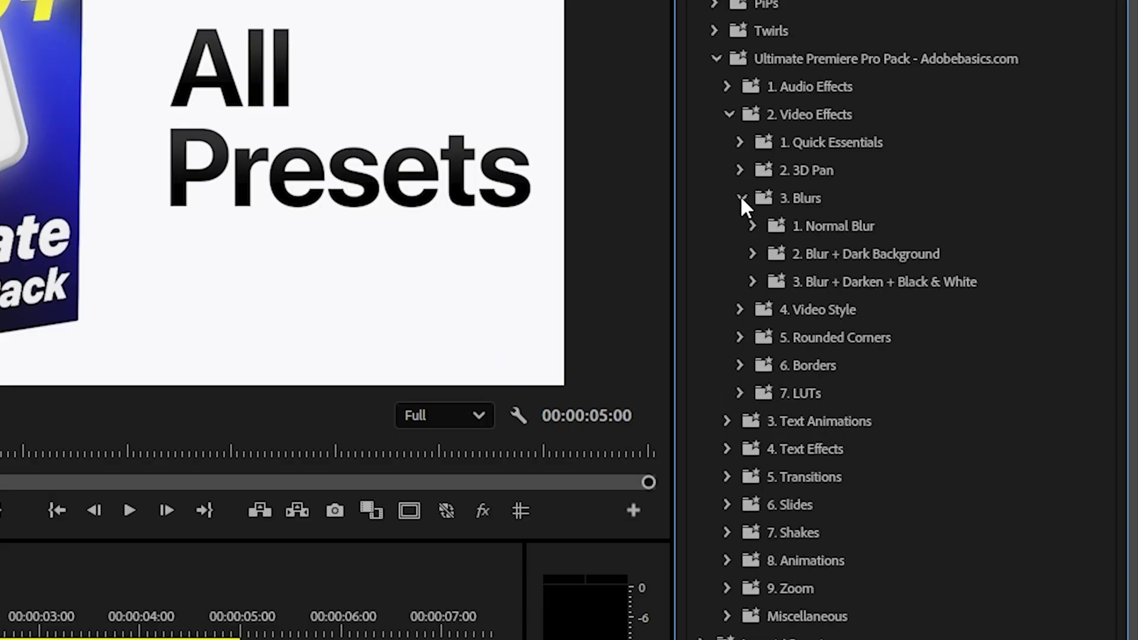
pyautogui.click(740, 197)
pyautogui.click(739, 226)
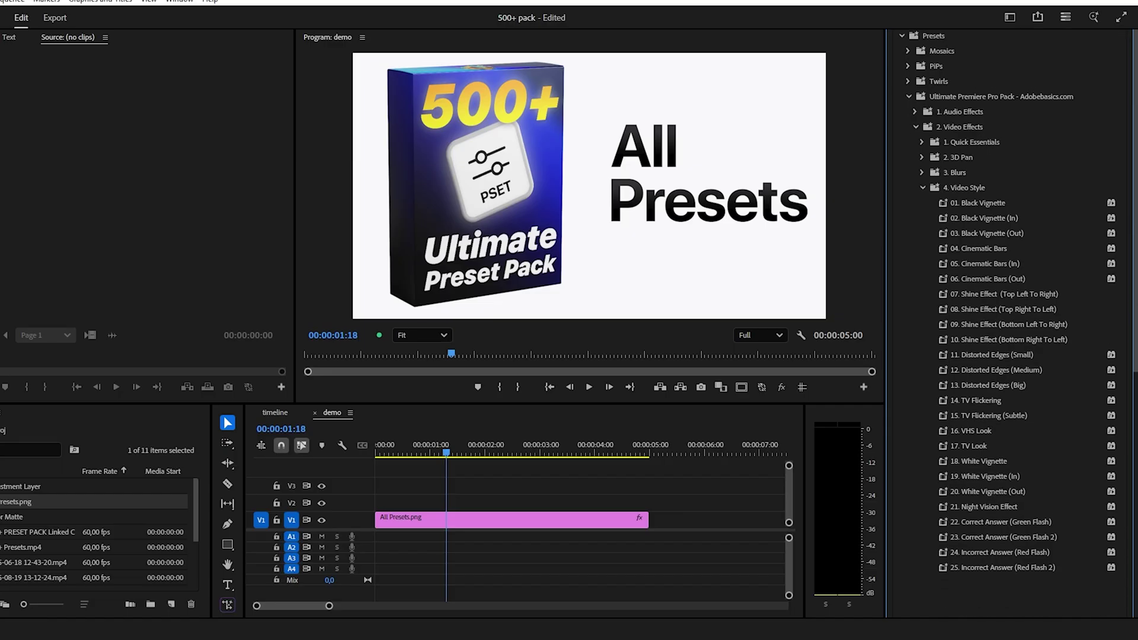
pyautogui.scroll(-2, 738, 231)
pyautogui.click(923, 90)
pyautogui.click(922, 277)
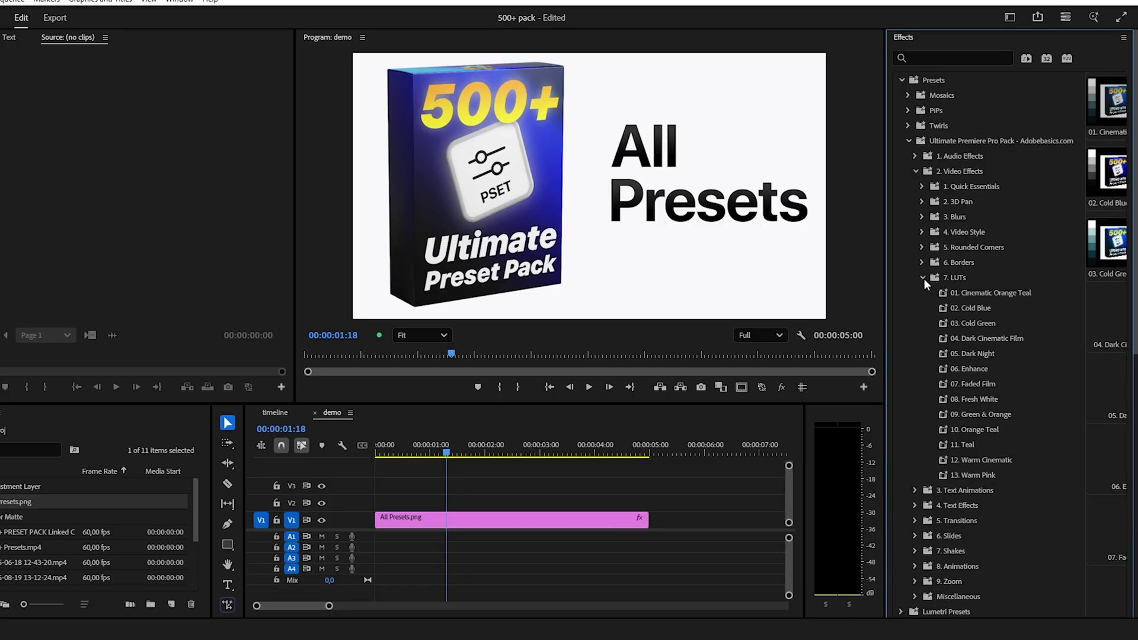
pyautogui.click(915, 171)
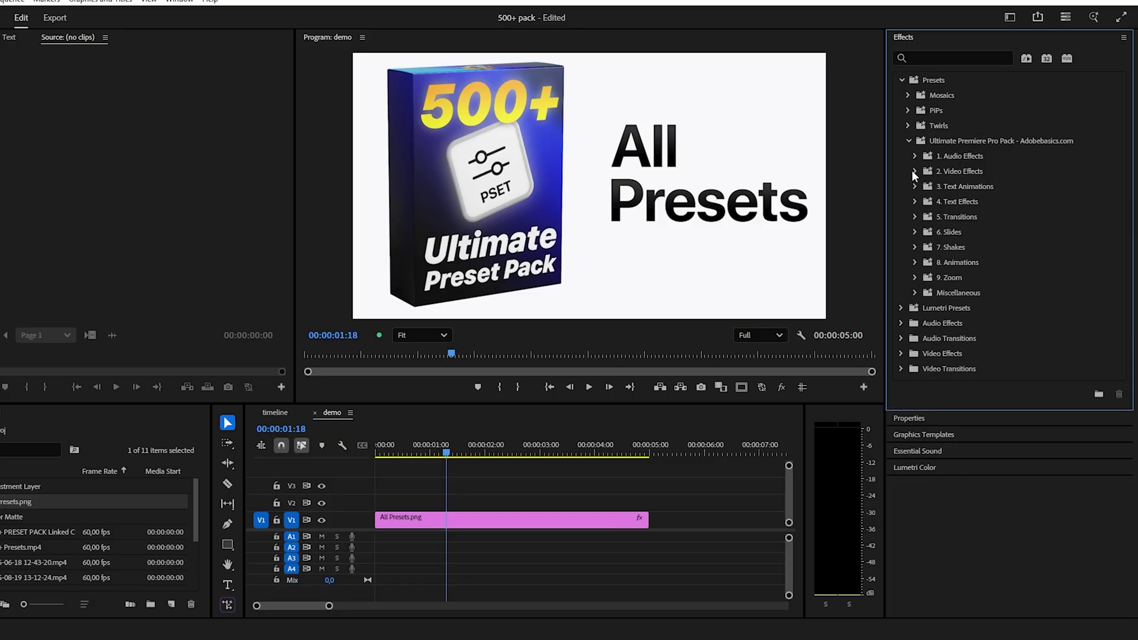
# Look through the pack's Text Animations presets, including Captions (Center), Cinematic Animations and Glitch Text
pyautogui.click(914, 186)
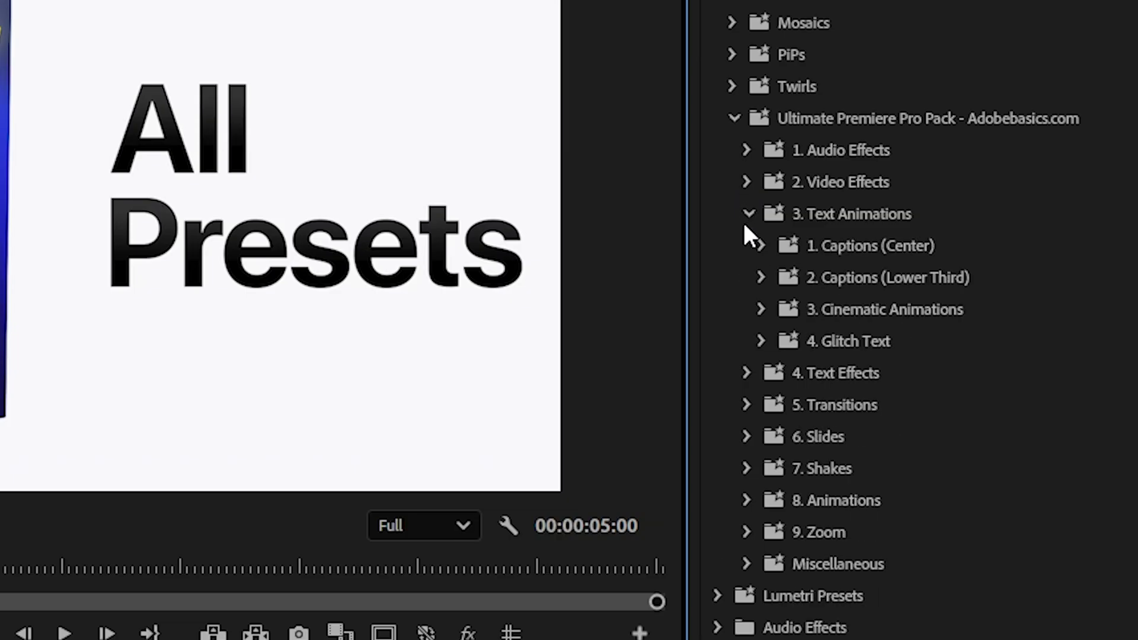
pyautogui.click(761, 246)
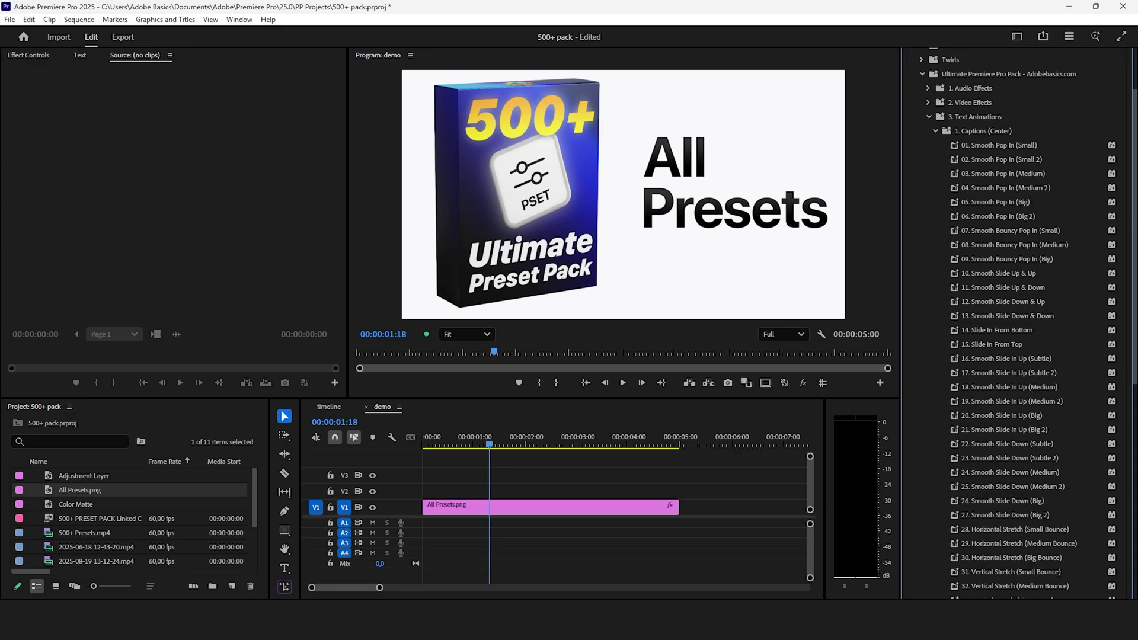
pyautogui.scroll(-3, 1019, 320)
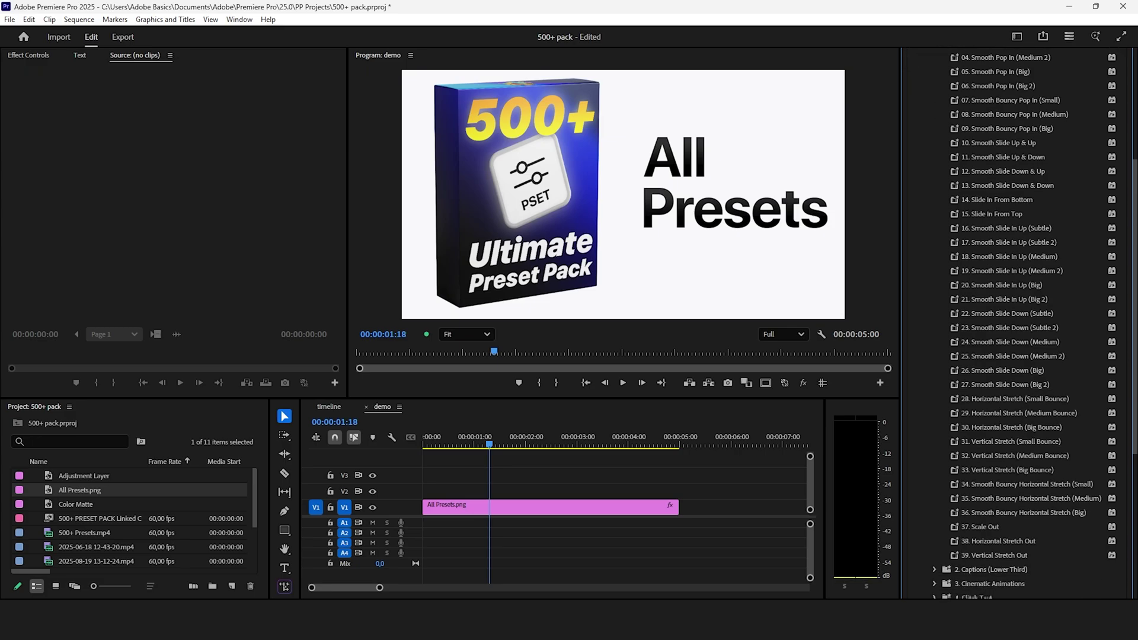
pyautogui.scroll(-3, 1019, 320)
pyautogui.moveTo(1136, 411); pyautogui.dragTo(1136, 291)
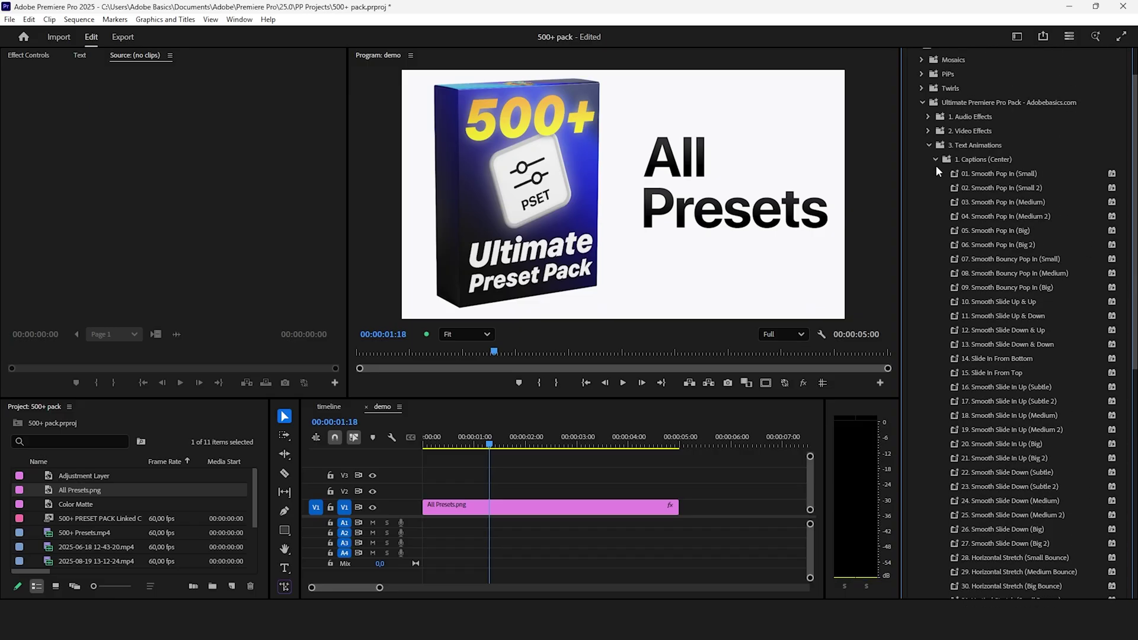
pyautogui.click(933, 162)
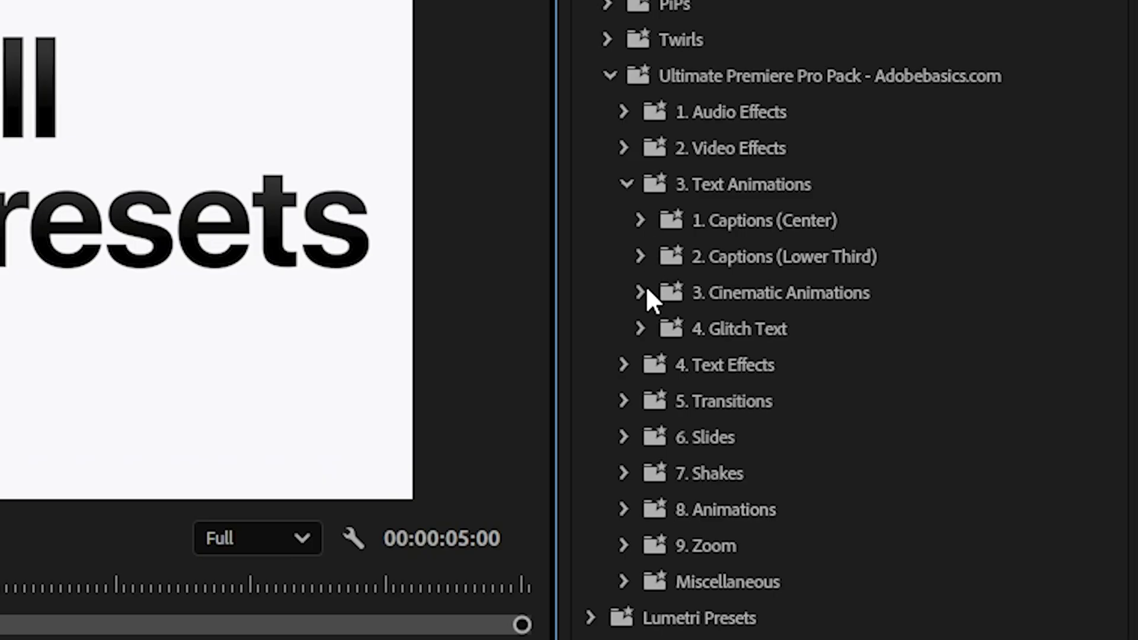
pyautogui.click(645, 291)
pyautogui.click(642, 294)
pyautogui.click(641, 328)
pyautogui.click(641, 329)
pyautogui.click(627, 184)
# Look through the presets in the pack's Text Effects and Transitions folders
pyautogui.click(621, 220)
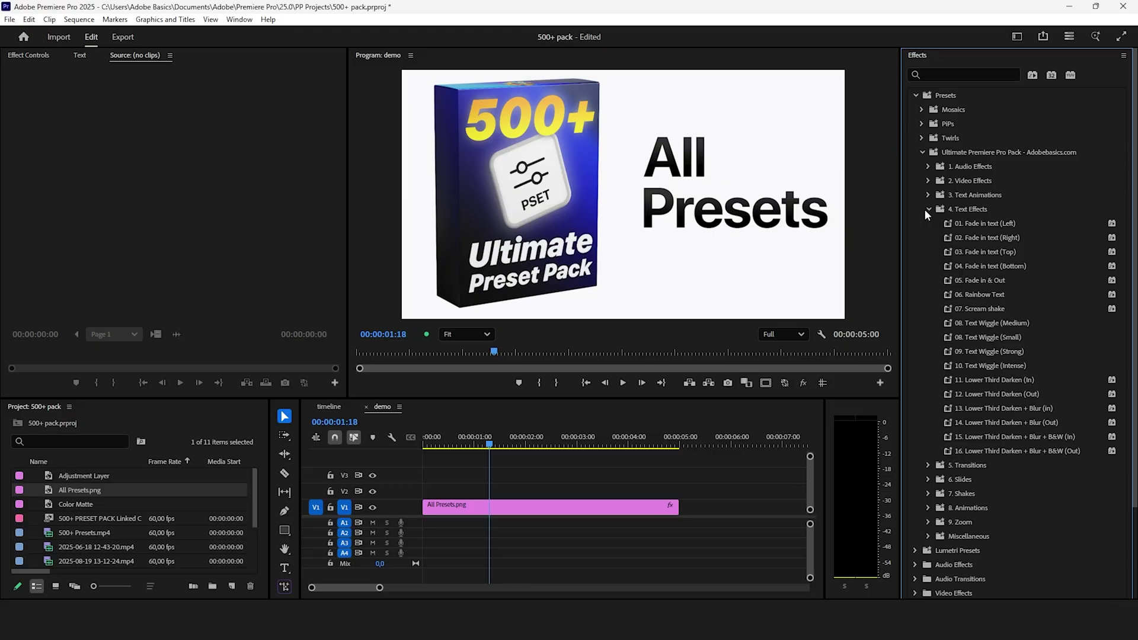
pyautogui.click(925, 210)
pyautogui.click(924, 225)
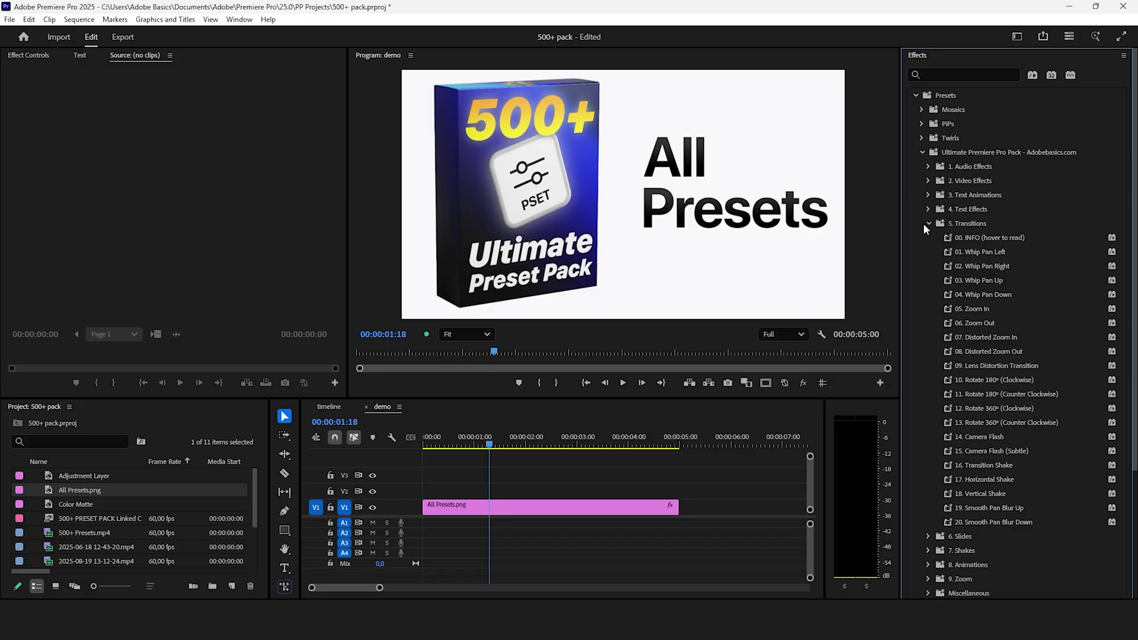
pyautogui.click(925, 223)
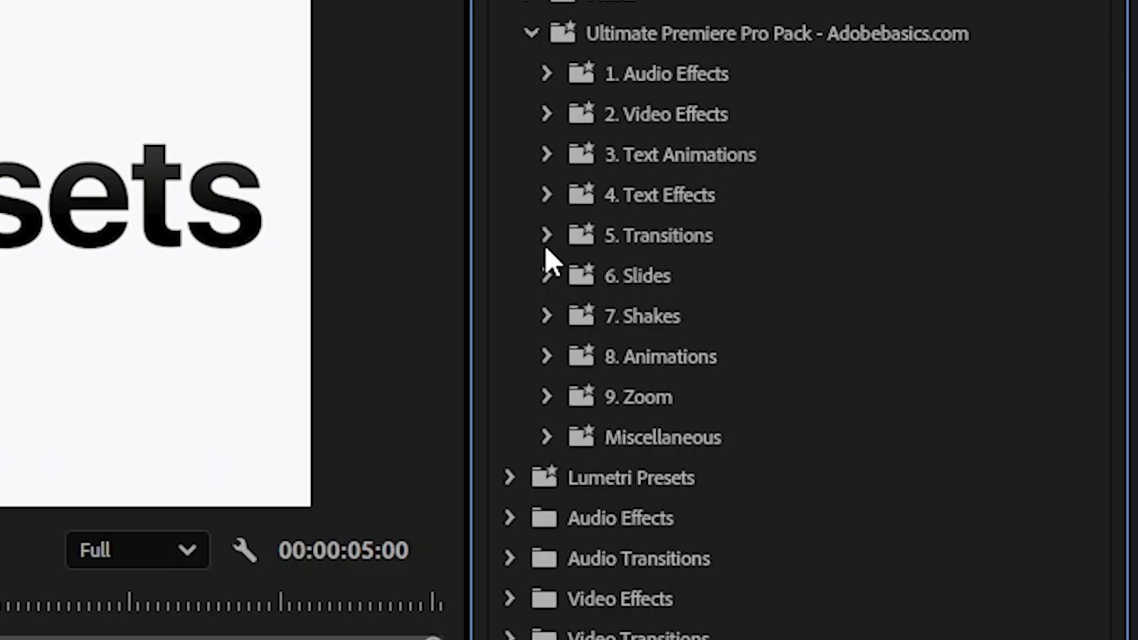
# Look through the Slide In and Slide Out presets in the pack's Slides folder
pyautogui.click(928, 238)
pyautogui.click(565, 314)
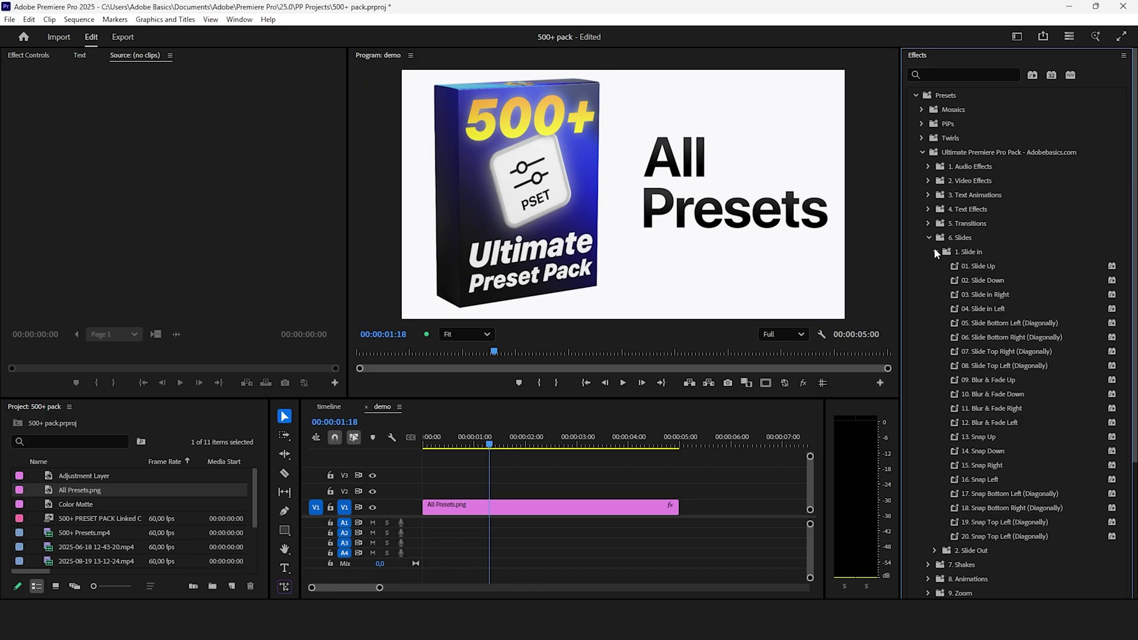
pyautogui.click(934, 250)
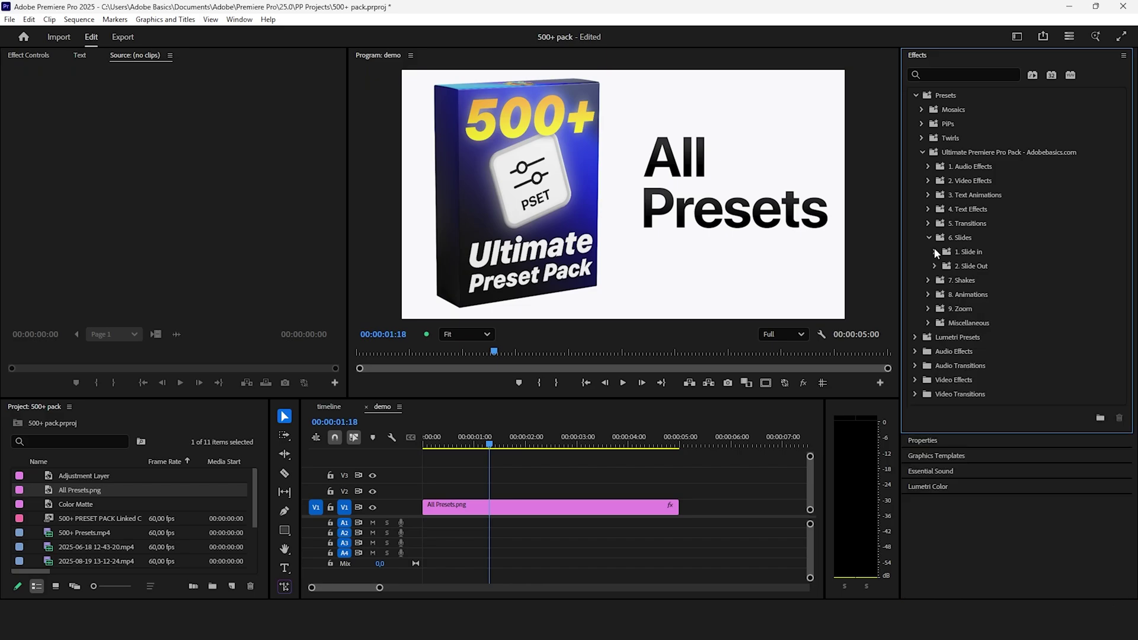
pyautogui.click(934, 265)
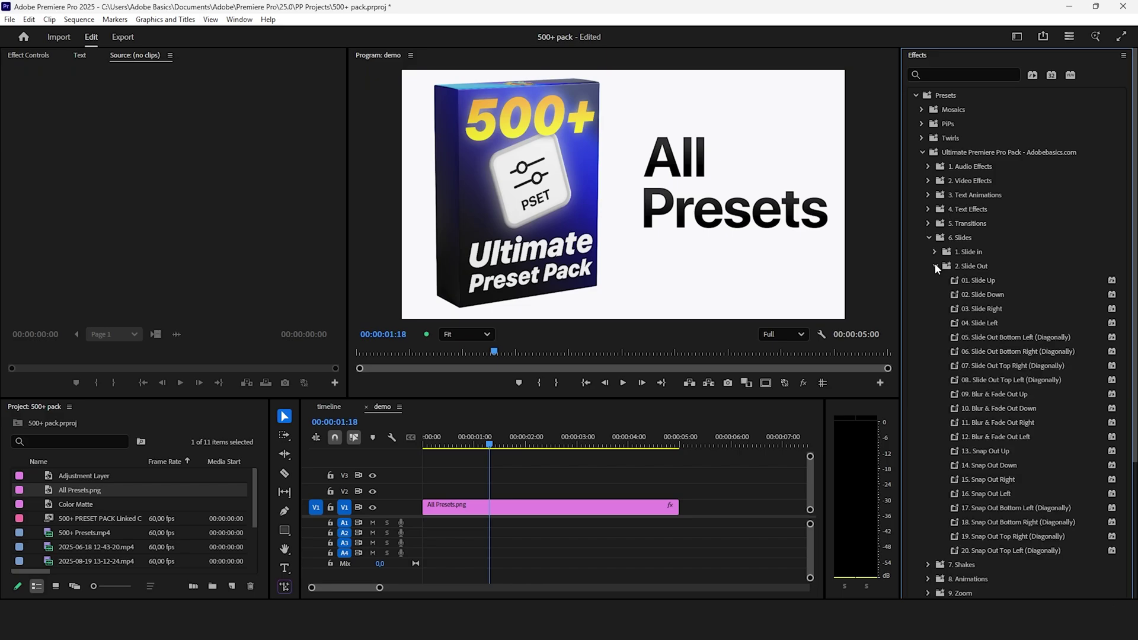
pyautogui.click(928, 237)
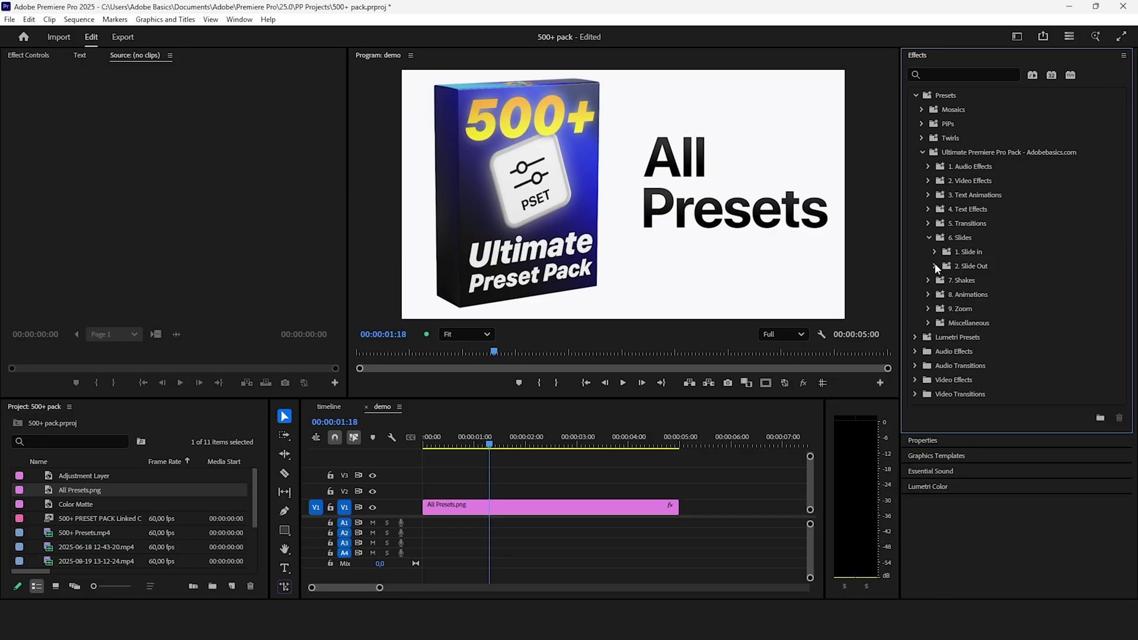
# Look through the Impact Shake and Constant Shake presets in the pack's Shakes folder
pyautogui.click(928, 251)
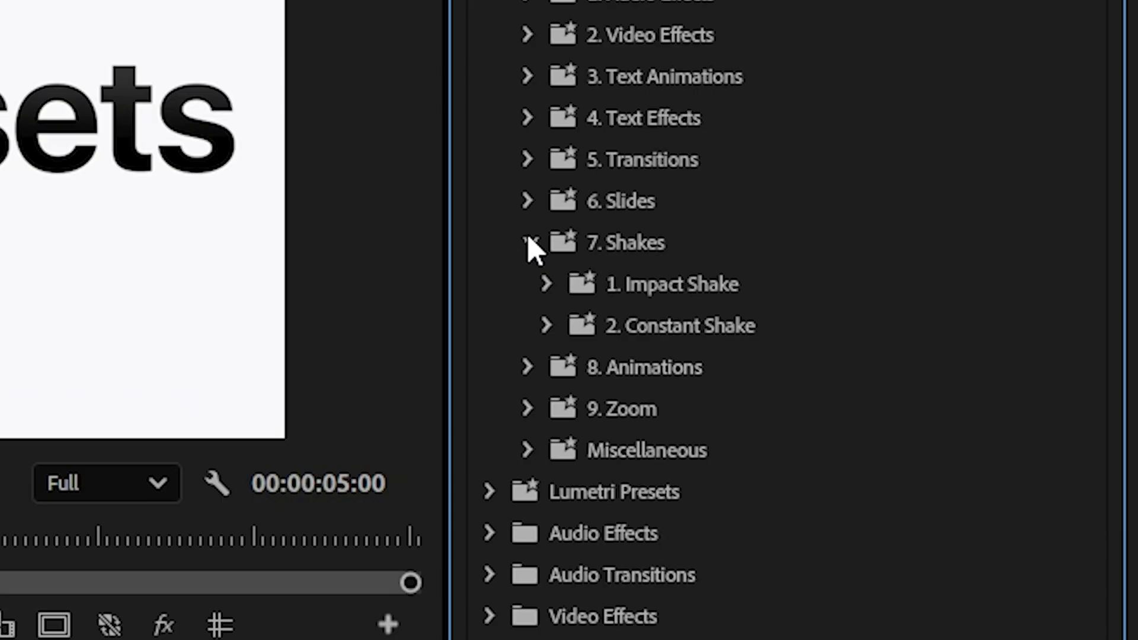
pyautogui.click(548, 273)
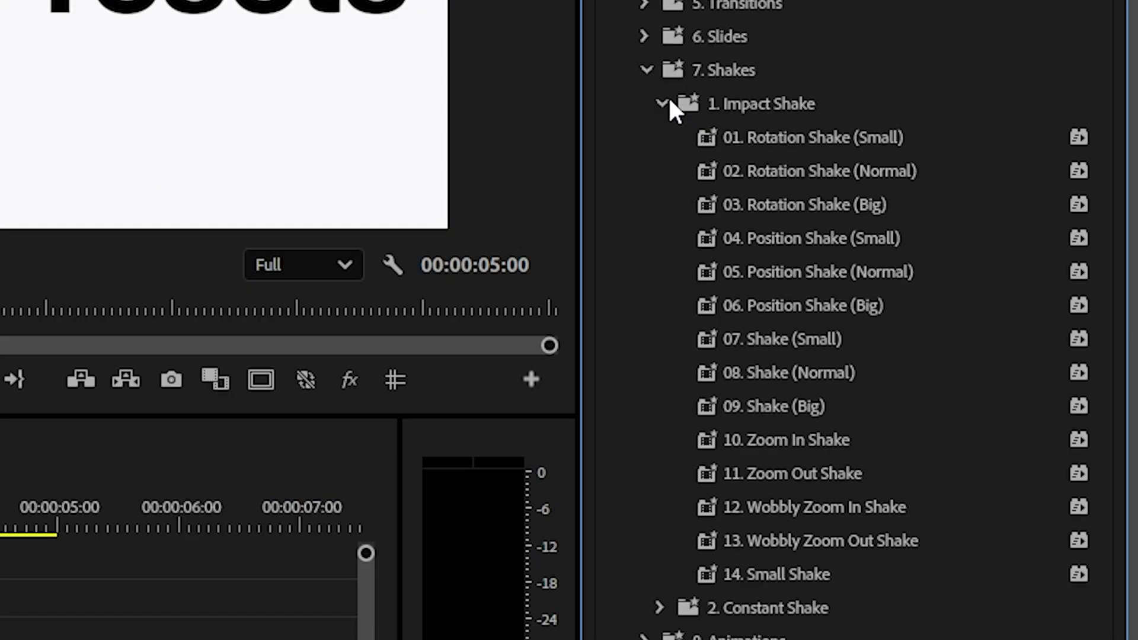
pyautogui.click(669, 102)
pyautogui.click(670, 141)
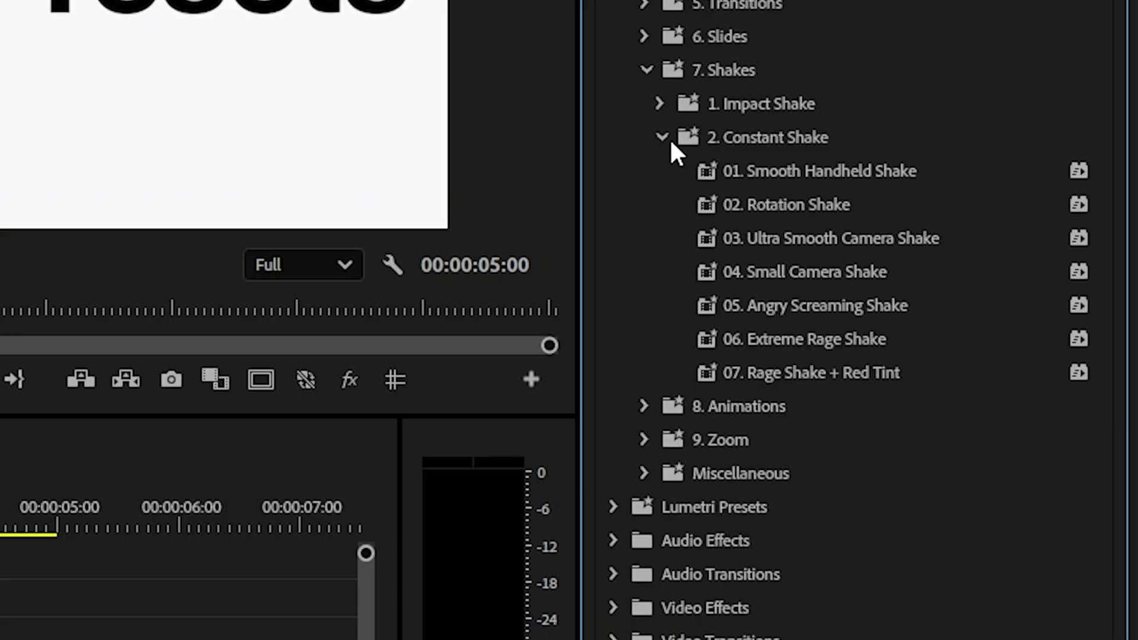
pyautogui.click(668, 140)
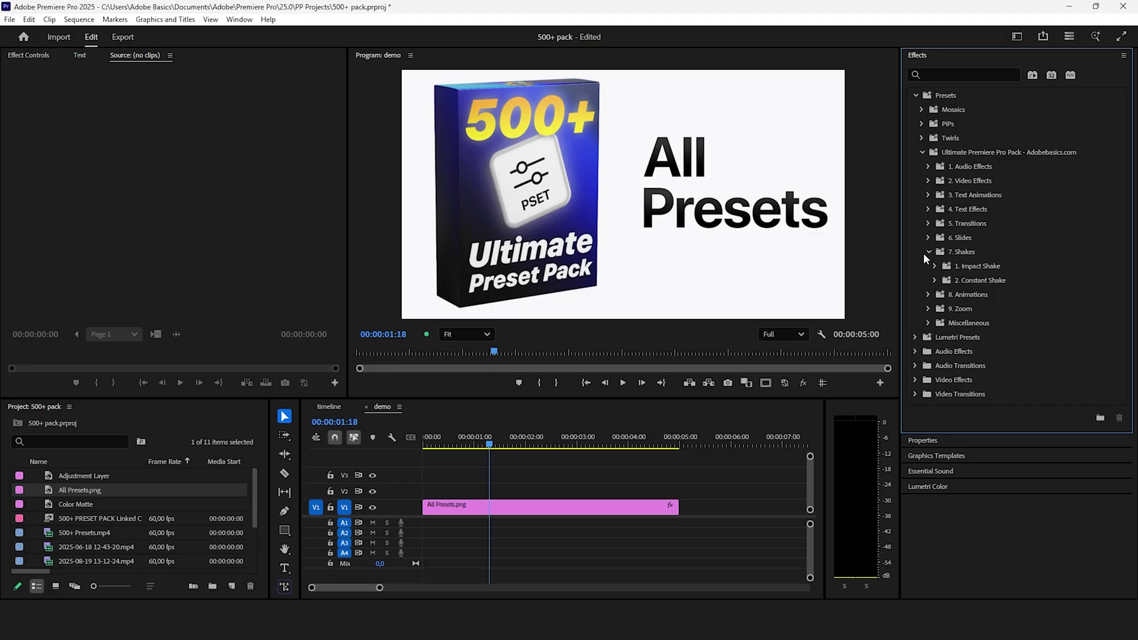
pyautogui.click(646, 69)
# Look through the pack's remaining folders down to Miscellaneous, including the Constant, Smooth and Snappy Zoom subfolders
pyautogui.click(643, 104)
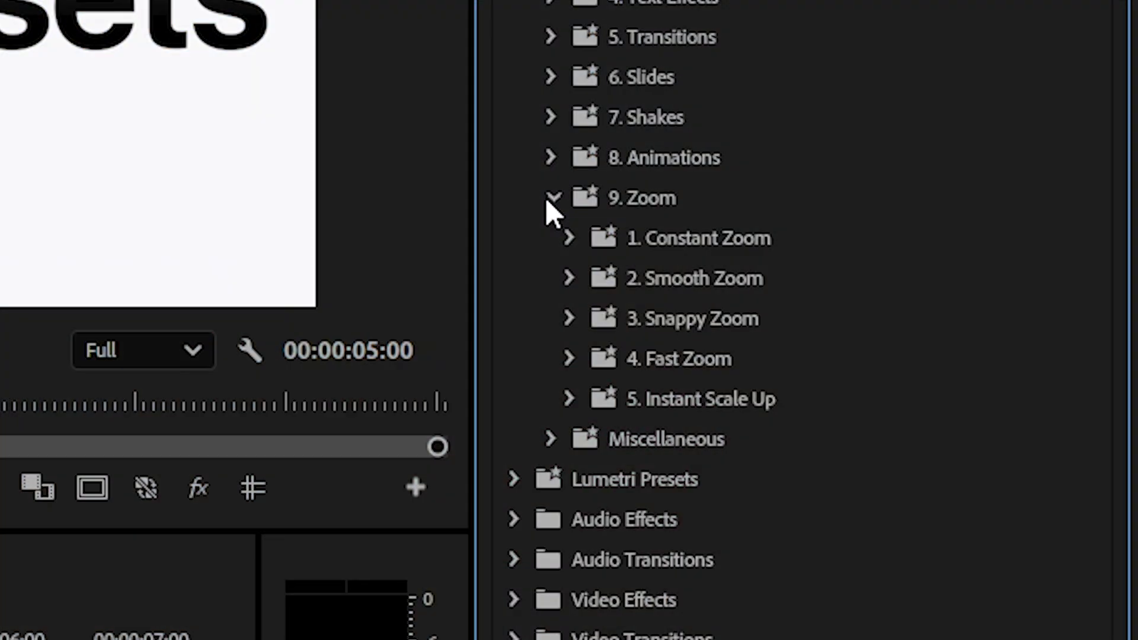
pyautogui.click(570, 229)
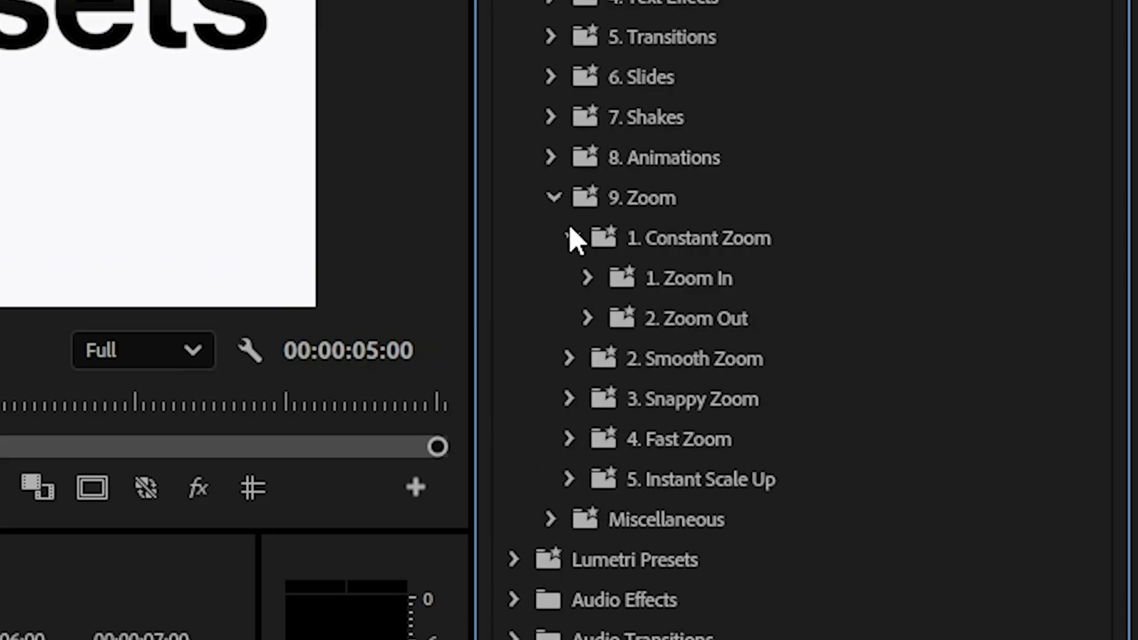
pyautogui.click(569, 232)
pyautogui.click(564, 278)
pyautogui.click(567, 278)
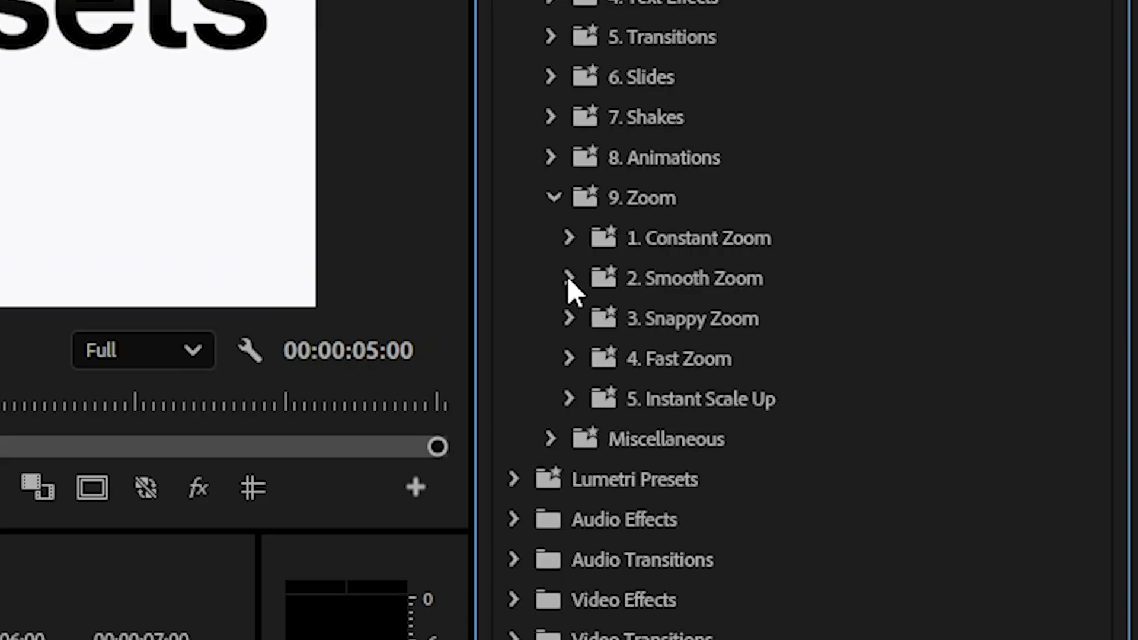
pyautogui.click(575, 317)
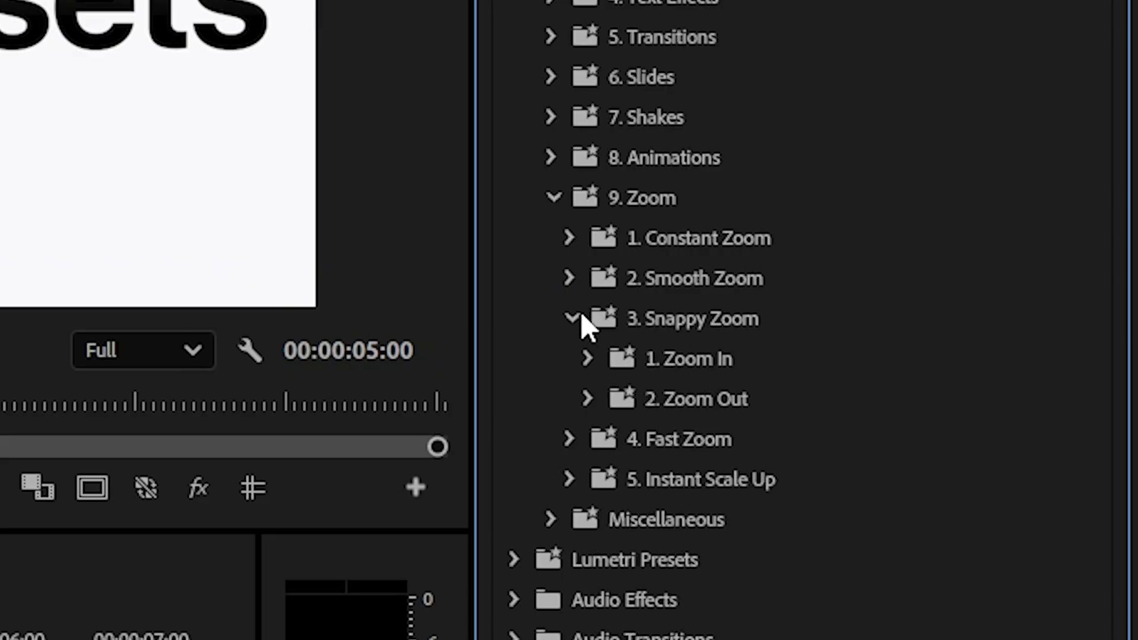
pyautogui.click(574, 315)
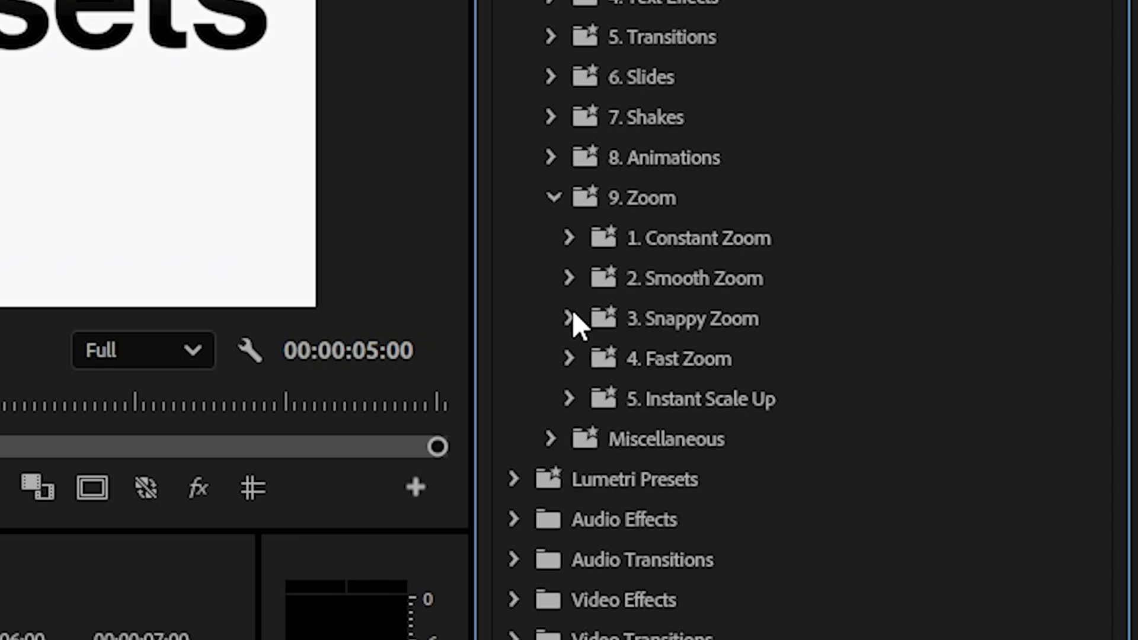
pyautogui.click(549, 202)
pyautogui.click(542, 236)
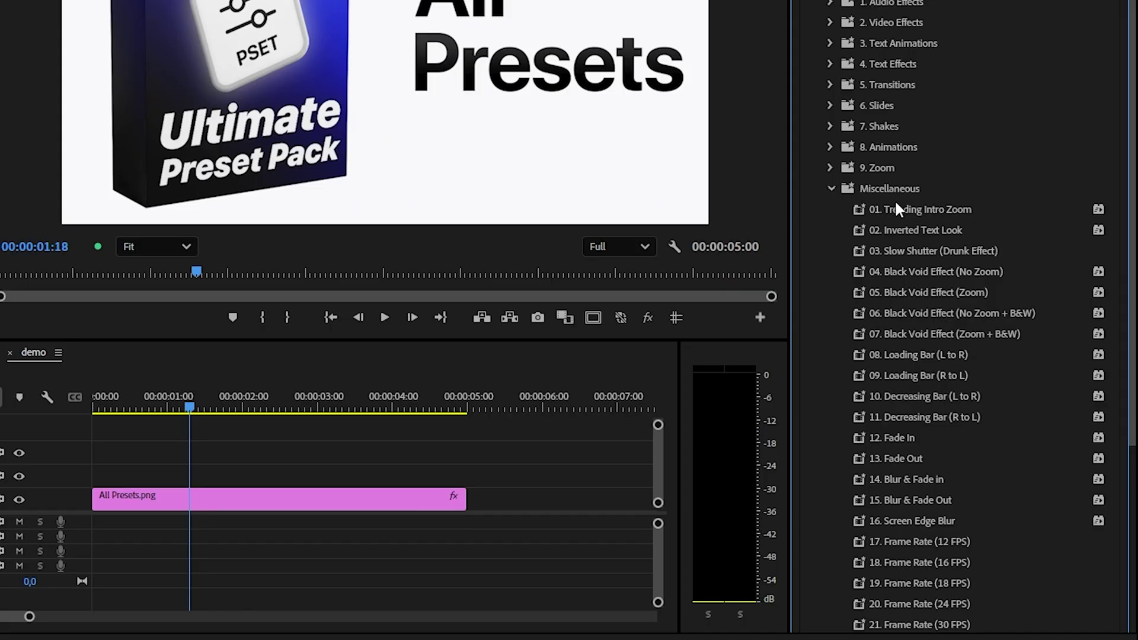
pyautogui.scroll(-5, 896, 203)
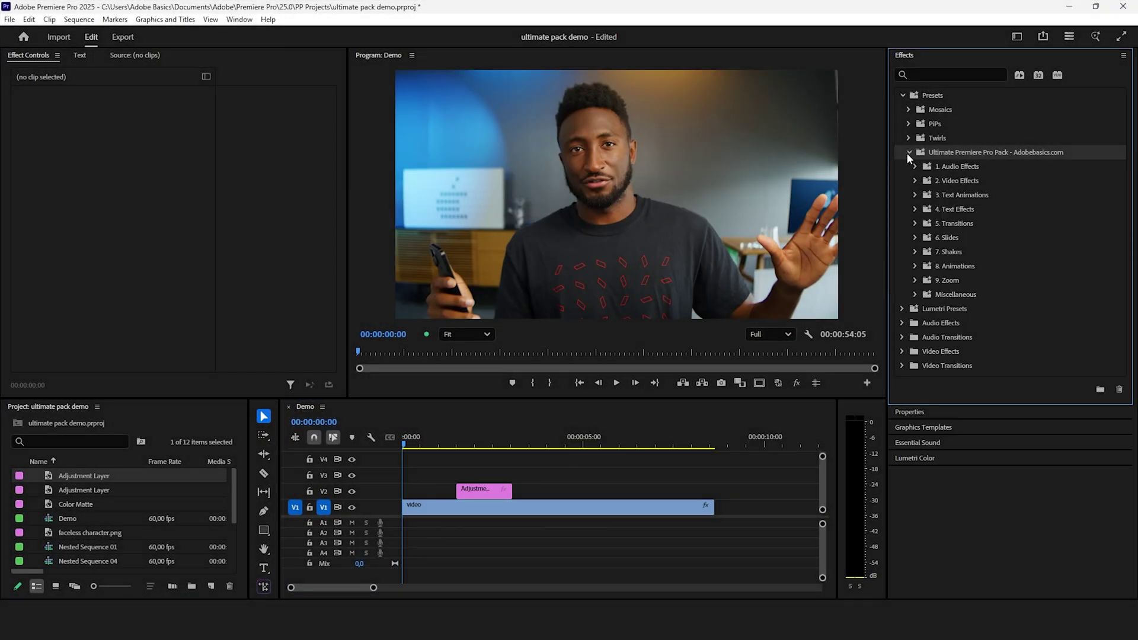
# Apply the Instant Scale Up preset 02. Scale 115% to the adjustment layer on V2
pyautogui.click(916, 279)
pyautogui.click(922, 351)
pyautogui.moveTo(981, 380); pyautogui.dragTo(483, 491)
# Add another adjustment layer on V2 spanning about 5 to 7.7 seconds and split it at 00:00:06:40
pyautogui.moveTo(84, 475); pyautogui.dragTo(587, 490)
pyautogui.moveTo(760, 491); pyautogui.dragTo(680, 490)
pyautogui.moveTo(638, 441); pyautogui.dragTo(643, 443)
pyautogui.click(660, 492)
pyautogui.hotkey('ctrl', 'k')
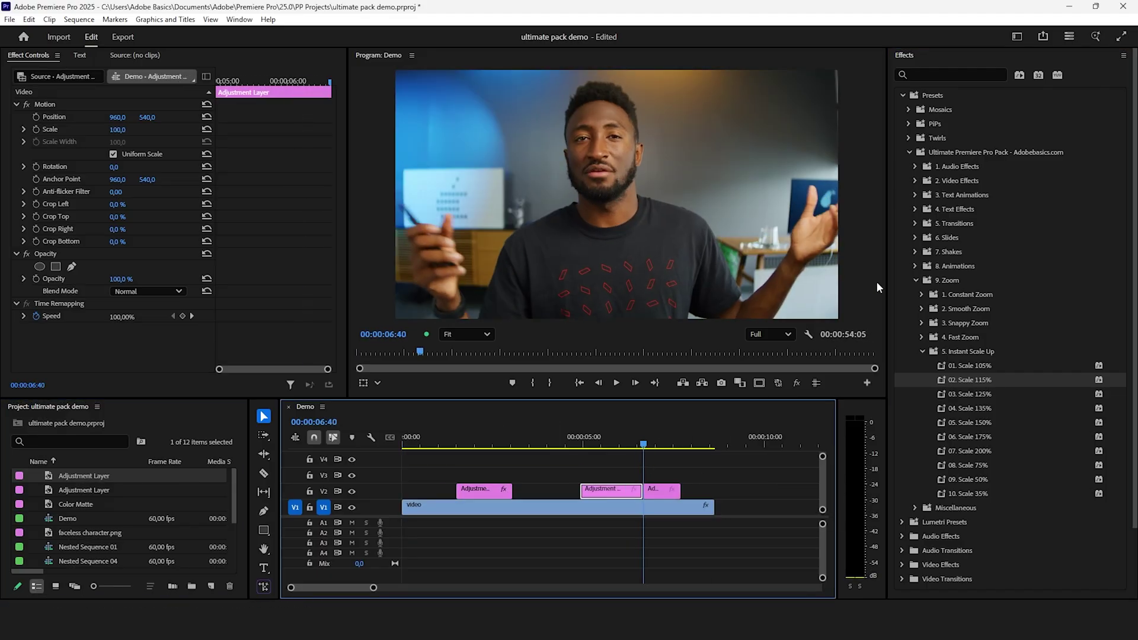
# Apply 13. Lower Third Darken + Blur (In) to the split adjustment layer's first part and 14. Lower Third Darken + Blur (Out) to its second part
pyautogui.click(914, 208)
pyautogui.click(1005, 409)
pyautogui.moveTo(996, 422); pyautogui.dragTo(667, 472)
# Add the title "Link in the description" and center it horizontally in the lower third of the frame
pyautogui.write('the description')
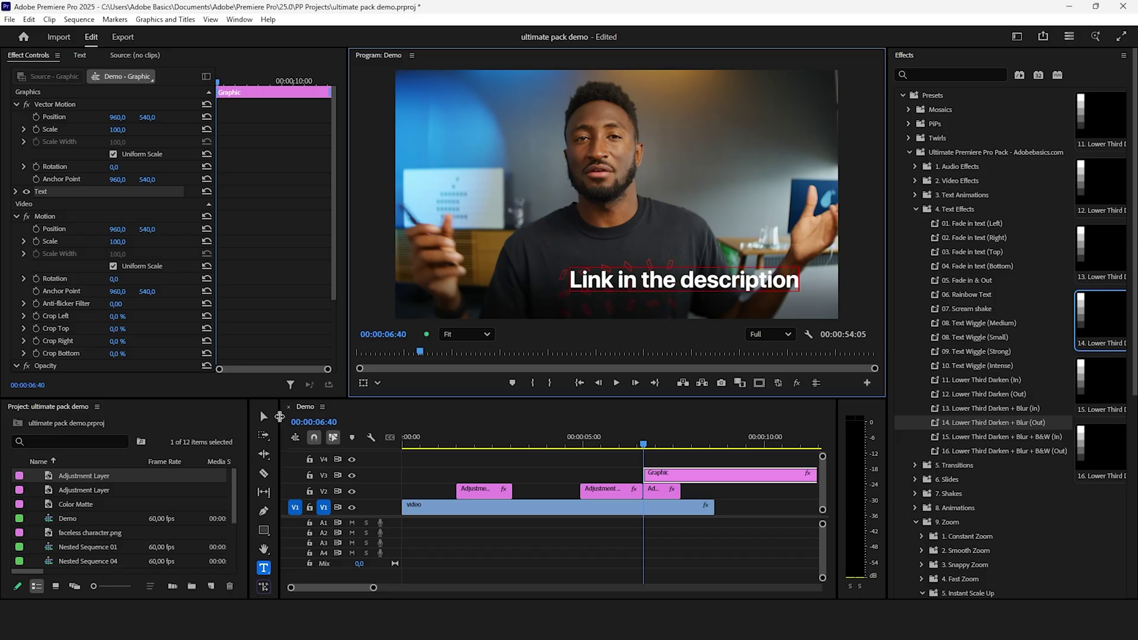
pyautogui.click(264, 417)
pyautogui.moveTo(682, 279); pyautogui.dragTo(614, 292)
# Move the title clip on V3 to start with the split adjustment layer and trim its end to match
pyautogui.moveTo(698, 476); pyautogui.dragTo(634, 480)
pyautogui.moveTo(753, 474); pyautogui.dragTo(680, 476)
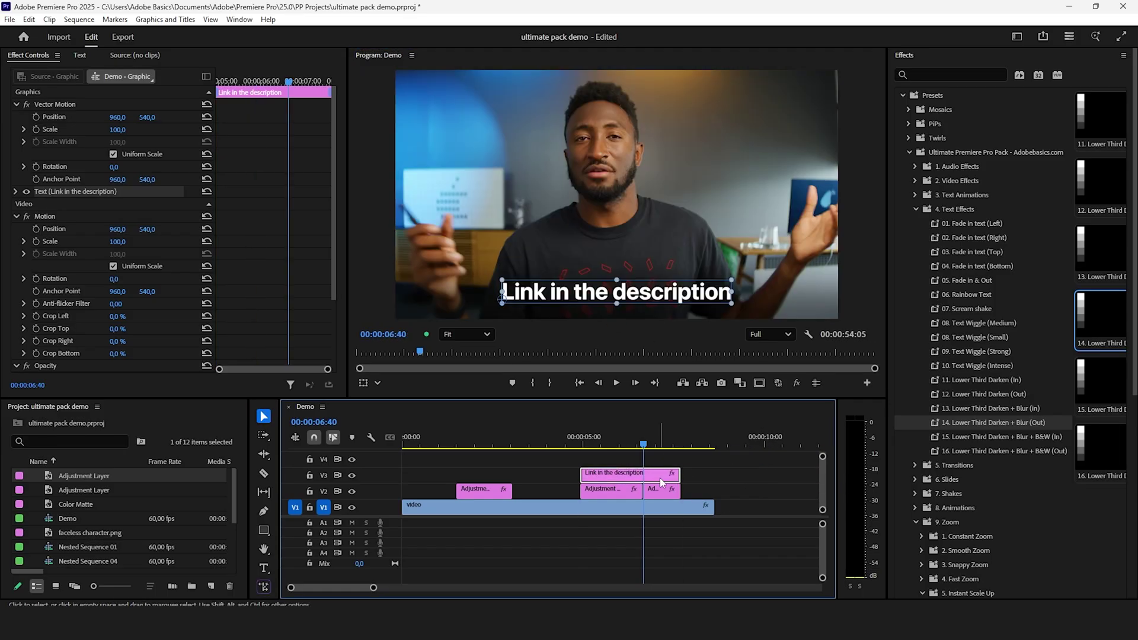
# Split the title clip at 00:00:06:40 and apply a preset from the Slides folder to its second part
pyautogui.hotkey('ctrl', 'k')
pyautogui.click(916, 208)
pyautogui.click(916, 237)
pyautogui.click(922, 266)
pyautogui.moveTo(970, 294); pyautogui.dragTo(676, 478)
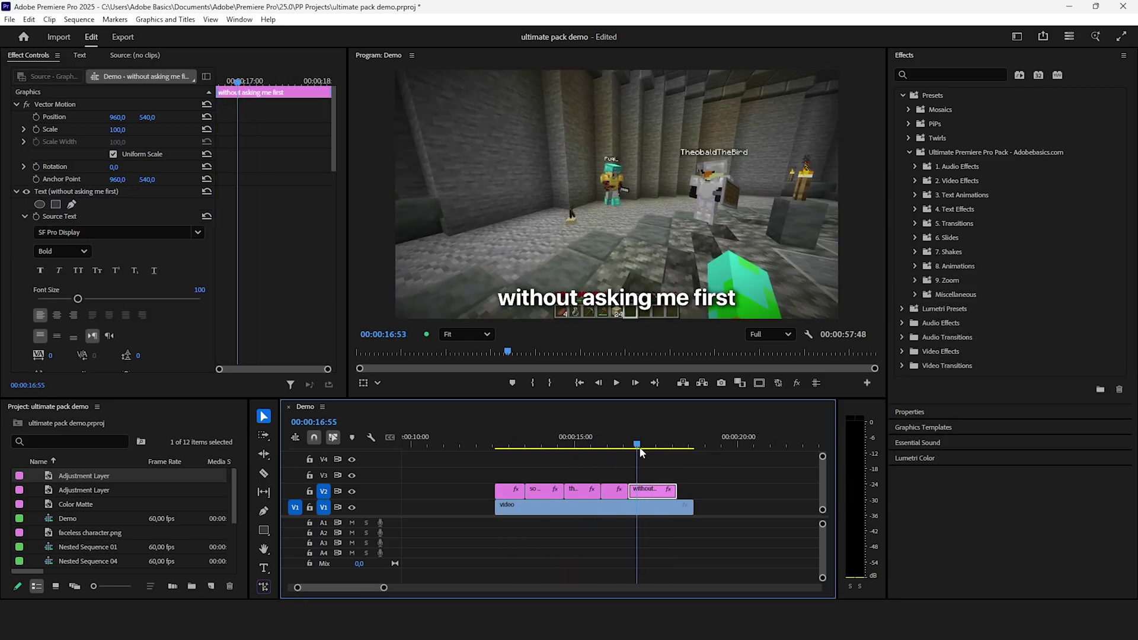
# Add an adjustment layer on V3 above the first Minecraft caption and trim its end to match that caption
pyautogui.click(515, 451)
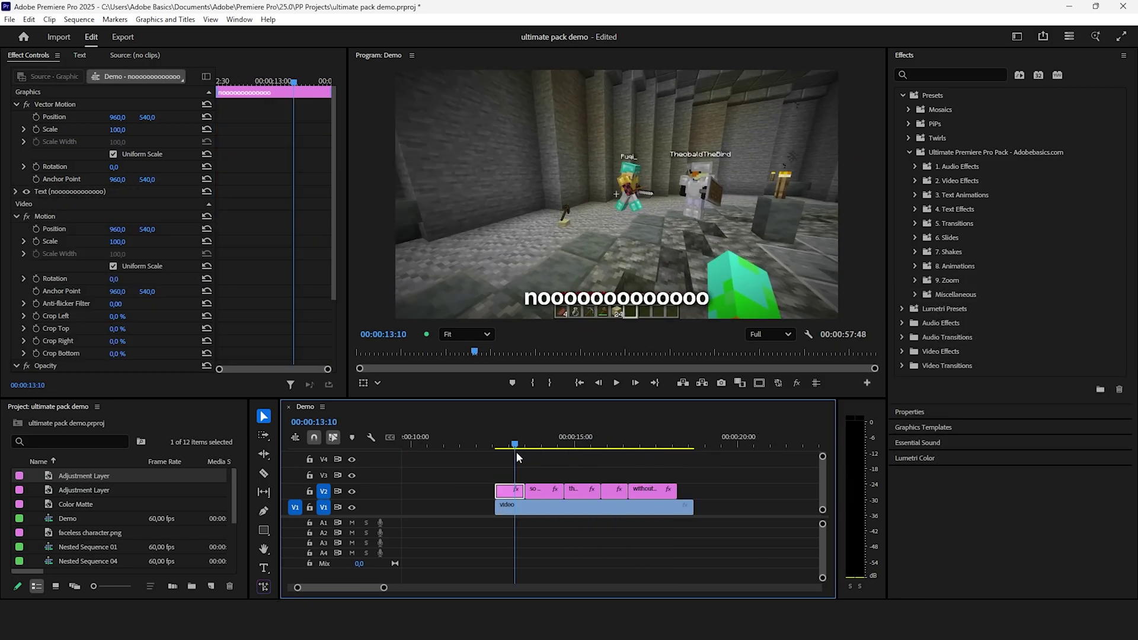
pyautogui.moveTo(111, 476); pyautogui.dragTo(500, 474)
pyautogui.moveTo(692, 474); pyautogui.dragTo(520, 474)
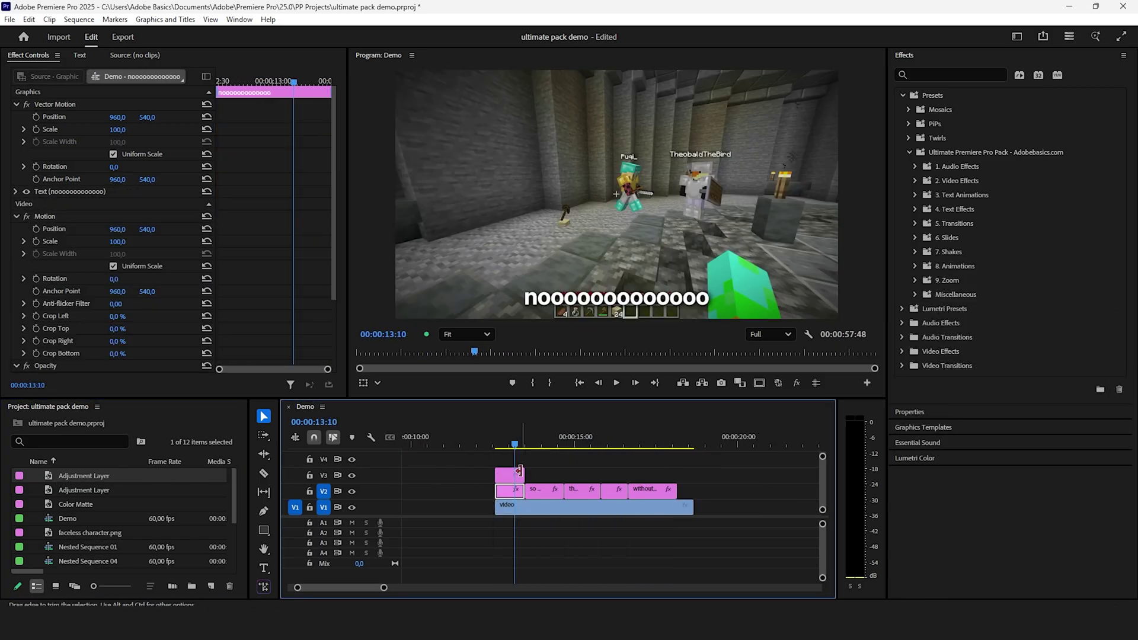
# Apply the presets 06. Extreme Rage Shake and 14. Black & White to the adjustment layer above the first caption
pyautogui.click(914, 251)
pyautogui.click(922, 280)
pyautogui.moveTo(982, 365); pyautogui.dragTo(513, 477)
pyautogui.click(915, 180)
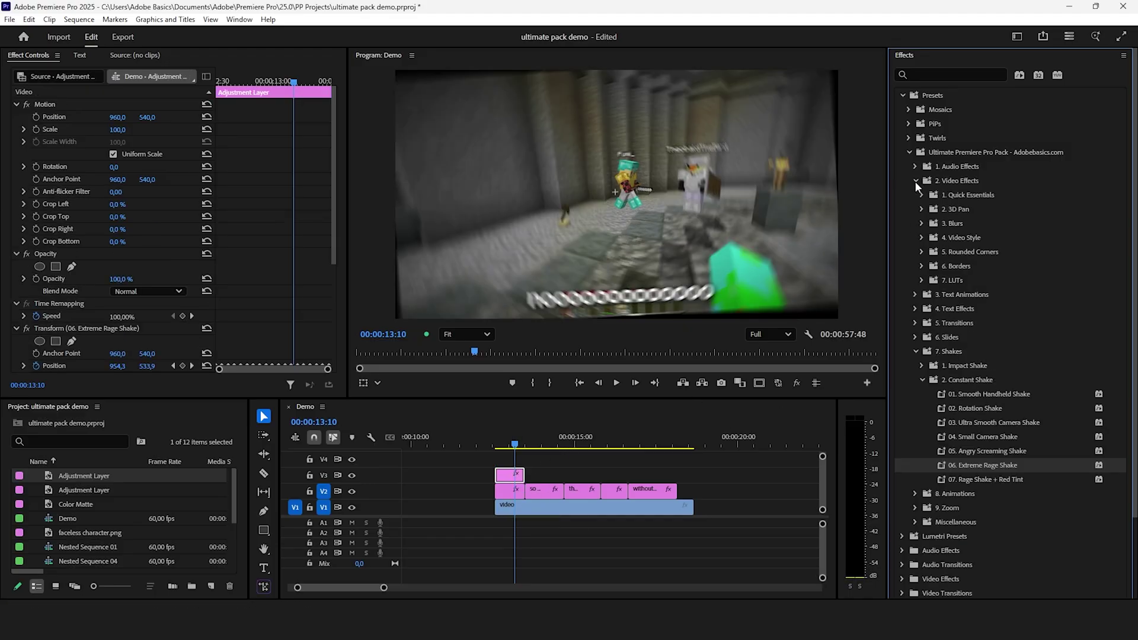
pyautogui.click(919, 194)
pyautogui.moveTo(974, 394); pyautogui.dragTo(510, 475)
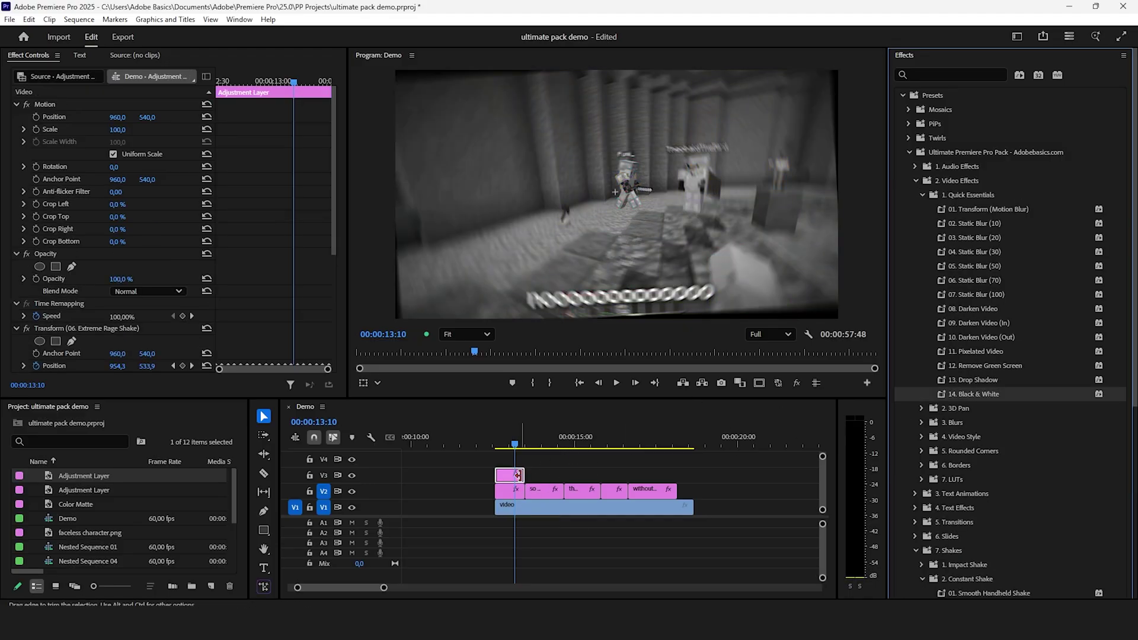
# Apply a Captions (Lower Third) text animation preset to the four remaining captions and play back the section
pyautogui.click(915, 181)
pyautogui.click(914, 194)
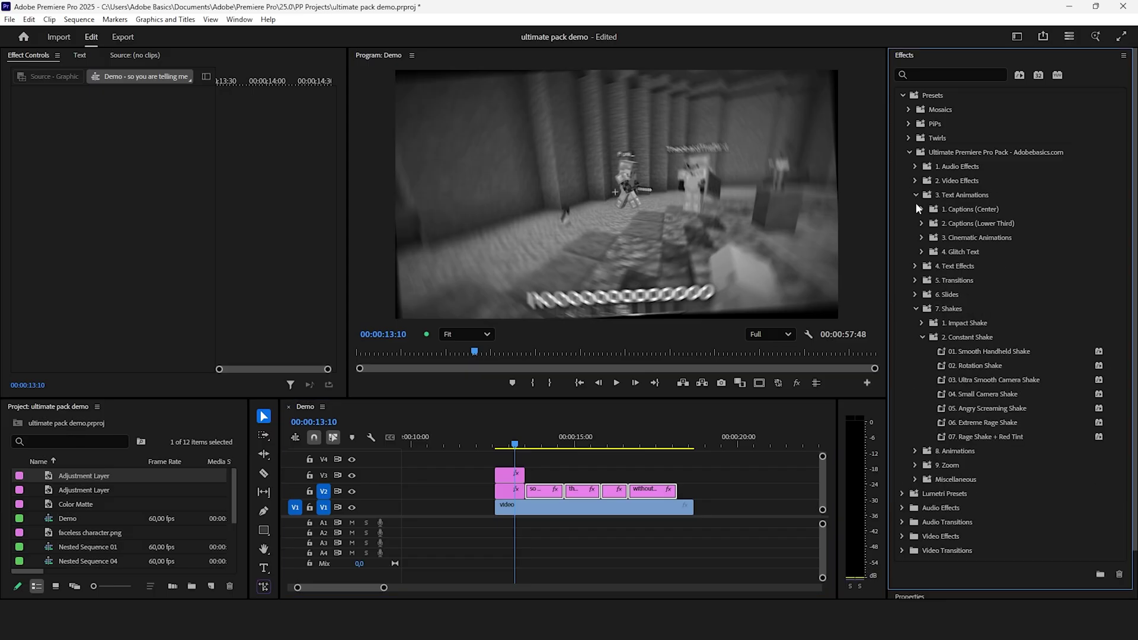
pyautogui.click(921, 223)
pyautogui.scroll(-3, 970, 330)
pyautogui.moveTo(1032, 541); pyautogui.dragTo(670, 490)
pyautogui.press('Up')
pyautogui.press('space')
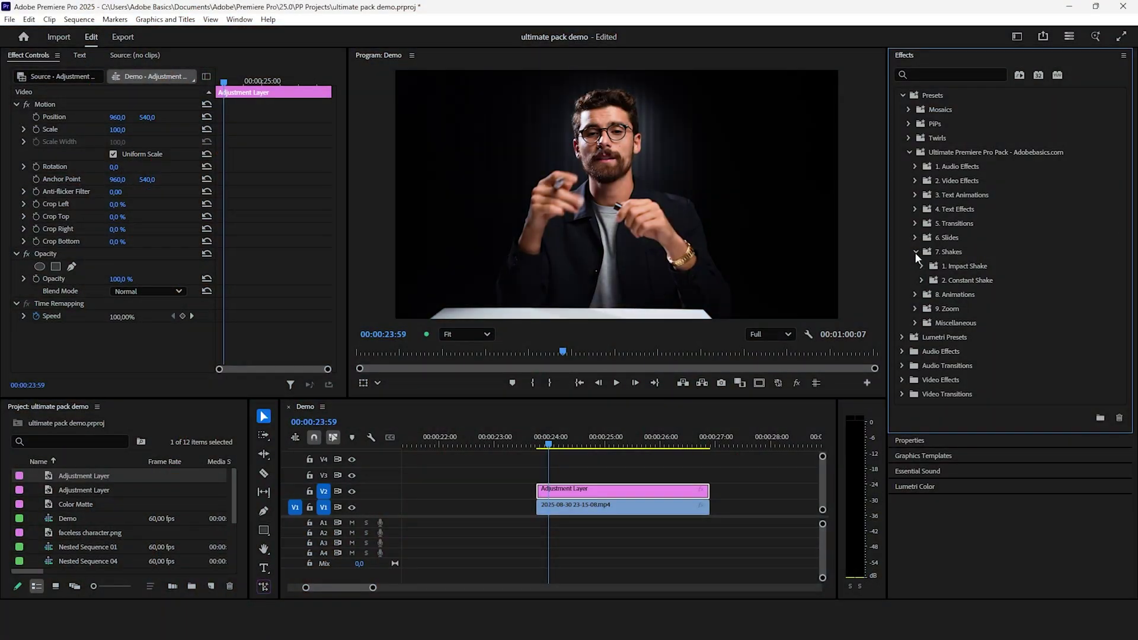
# Try the 01. Smooth Handheld Shake preset on the adjustment layer over the talking-head clip, preview it, and undo it
pyautogui.click(921, 279)
pyautogui.moveTo(960, 300); pyautogui.dragTo(612, 493)
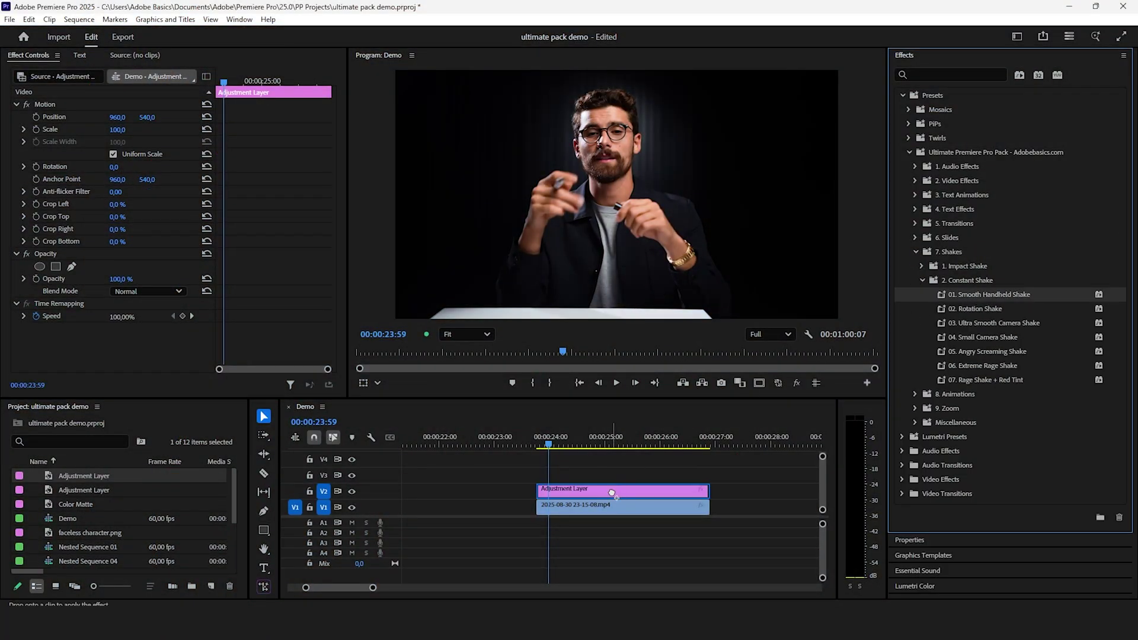
pyautogui.press('space')
pyautogui.hotkey('ctrl', 'z')
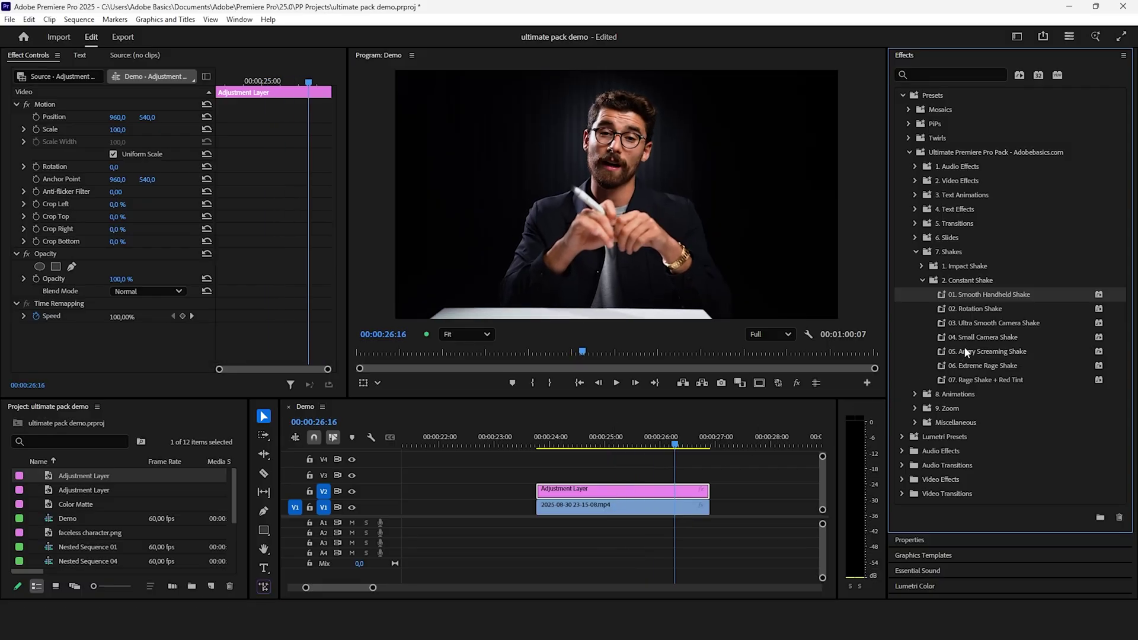
# Try the 03. Ultra Smooth Camera Shake preset on the same adjustment layer, preview it, and undo it
pyautogui.moveTo(983, 323); pyautogui.dragTo(623, 492)
pyautogui.click(566, 437)
pyautogui.press('space')
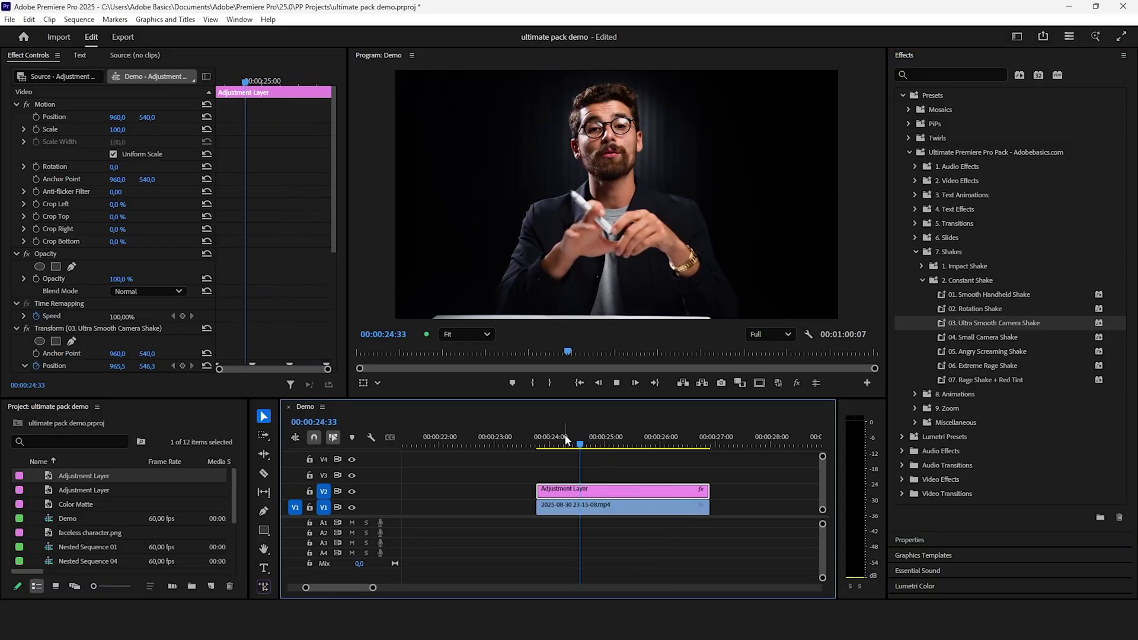
pyautogui.hotkey('ctrl', 'z')
# Apply the 04. Small Camera Shake preset to the talking-head adjustment layer and return to the clip's beginning for preview
pyautogui.moveTo(983, 337); pyautogui.dragTo(623, 492)
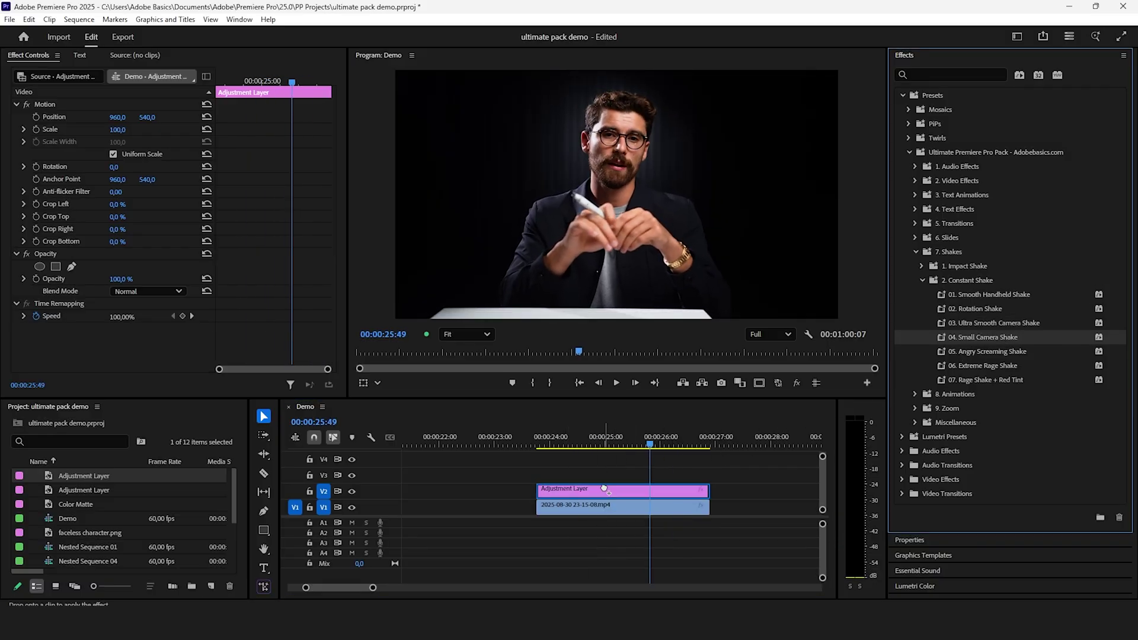
pyautogui.click(558, 443)
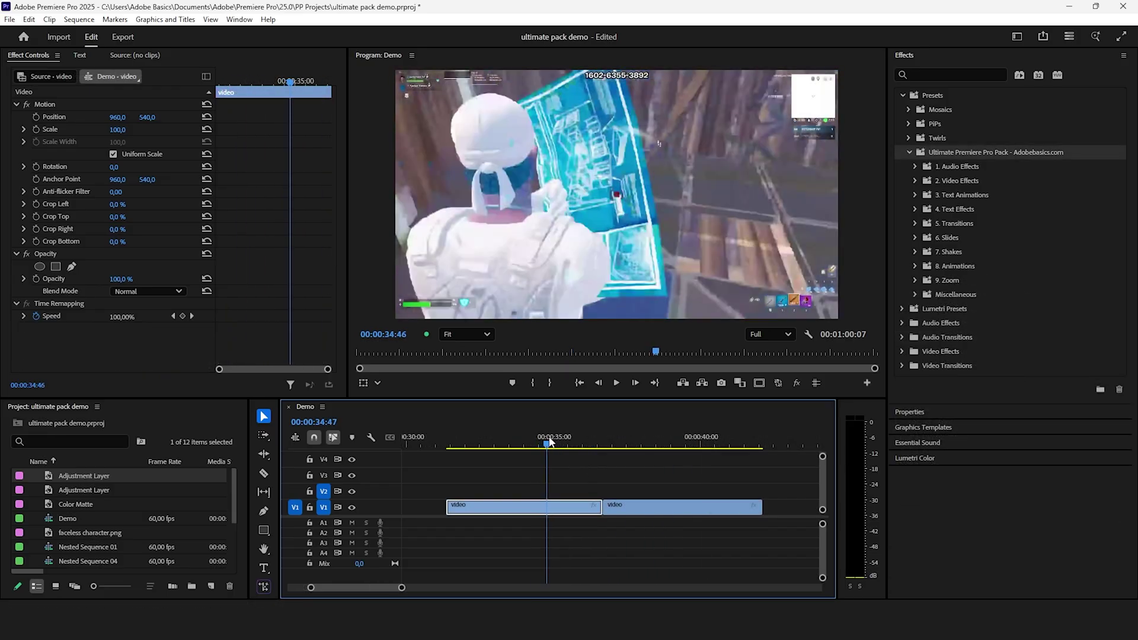
# Add an adjustment layer on V2 starting at 00:00:35:25 and trim its end to the cut between the two gameplay clips
pyautogui.moveTo(563, 439); pyautogui.dragTo(568, 437)
pyautogui.moveTo(138, 478); pyautogui.dragTo(631, 490)
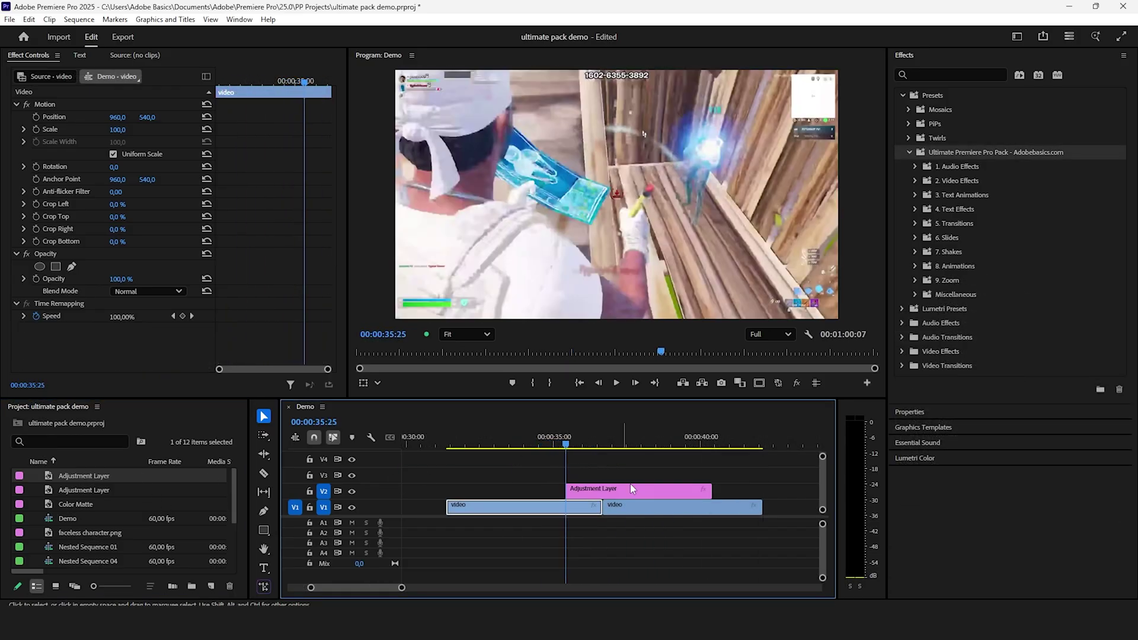
pyautogui.moveTo(710, 491); pyautogui.dragTo(610, 493)
# Apply the 08. Shake (Normal) impact preset to the new V2 adjustment layer and preview it
pyautogui.click(914, 252)
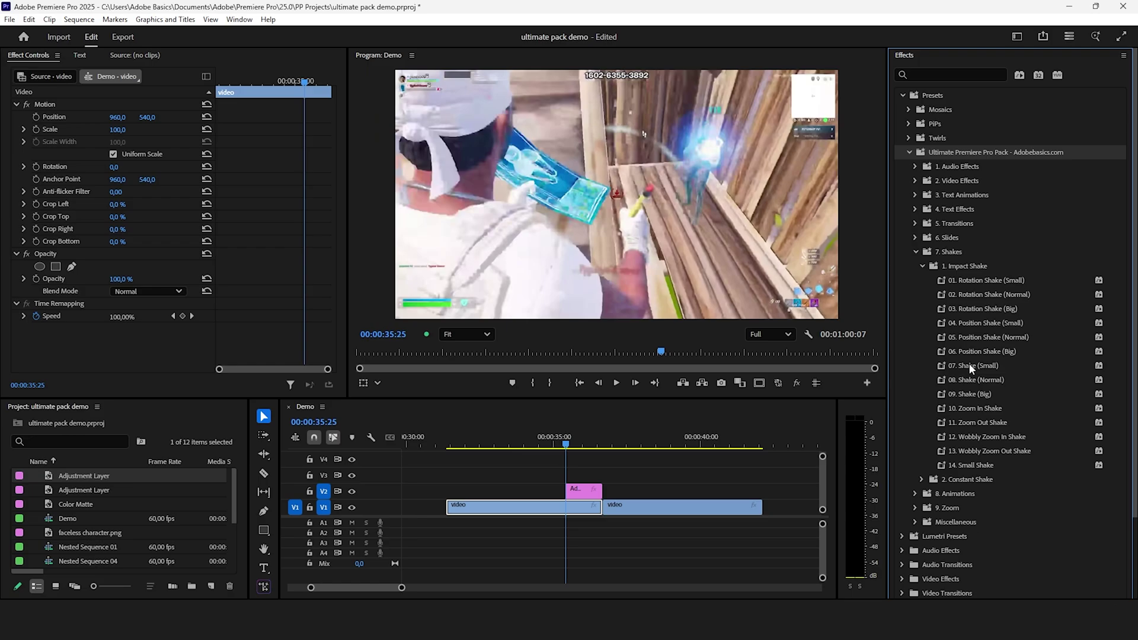
pyautogui.press('space')
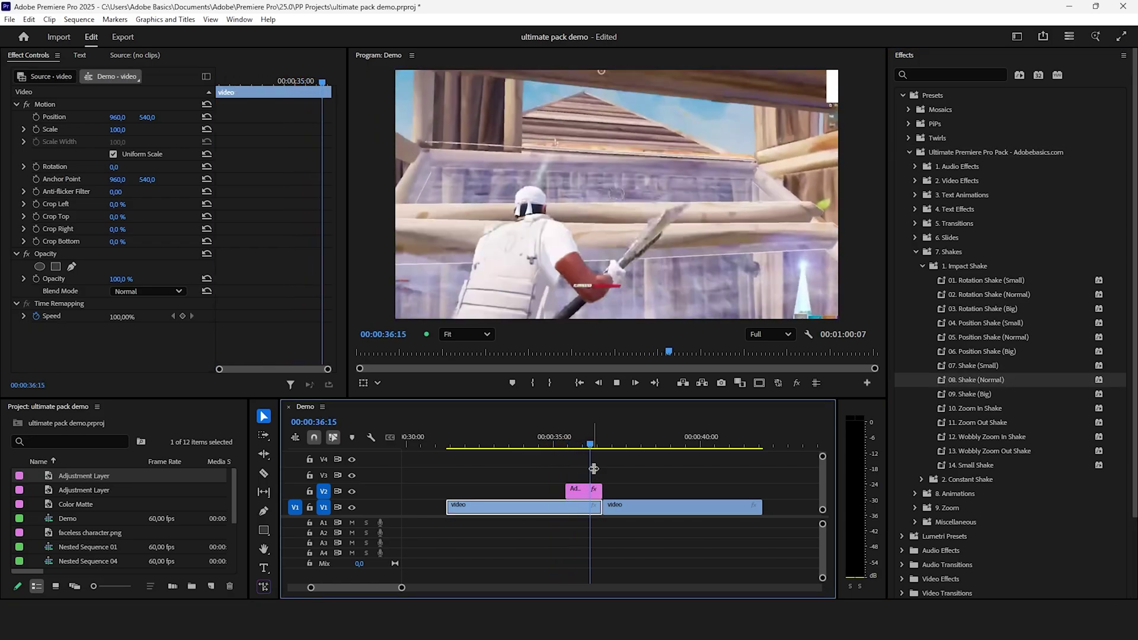
pyautogui.press('space')
# Add an adjustment layer on V3 above the shake layer and apply the 19. Smooth Pan Blur Up transition preset to it
pyautogui.moveTo(137, 477); pyautogui.dragTo(569, 478)
pyautogui.click(915, 223)
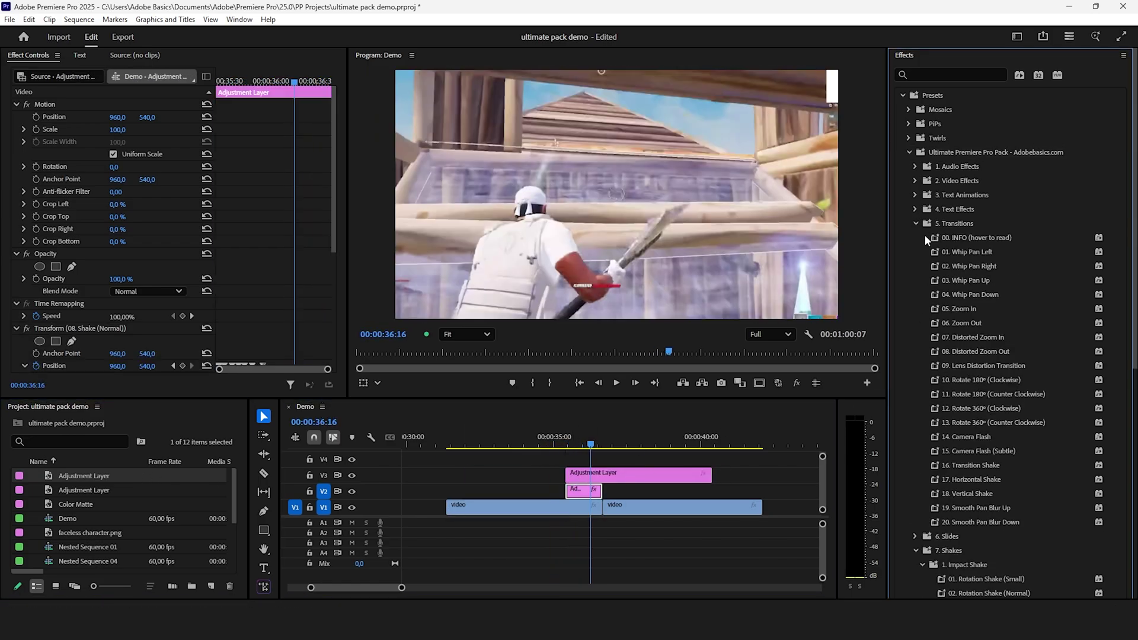
pyautogui.moveTo(1002, 509); pyautogui.dragTo(655, 477)
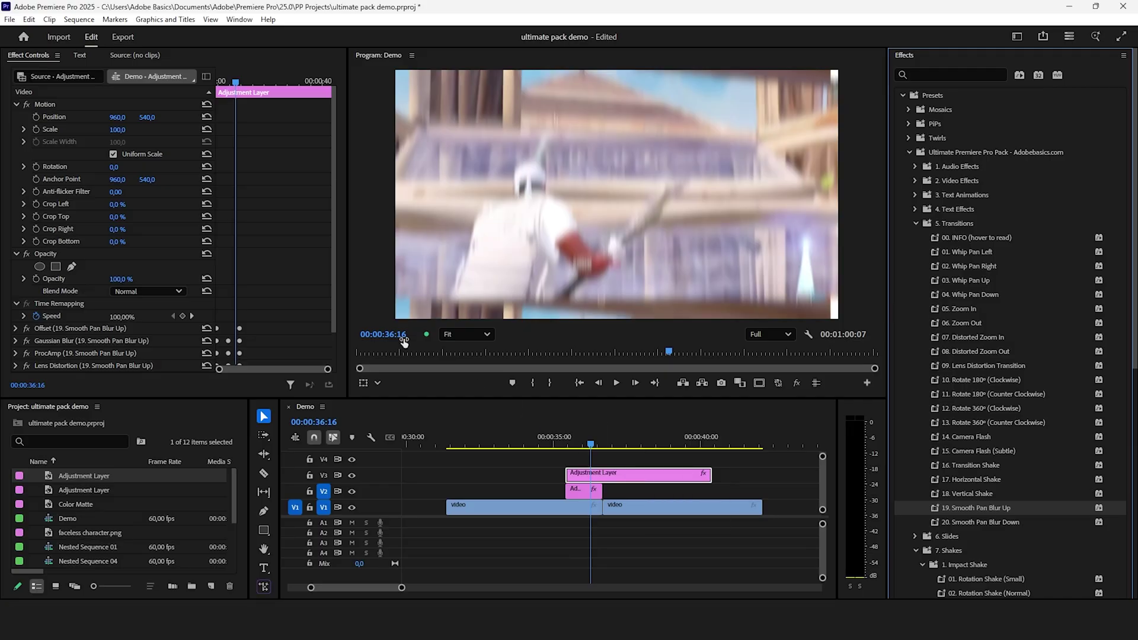
# Mark the transition's middle keyframe at 00:00:35:56, align the marker with the gameplay cut, and trim the transition layer's end shortly after it
pyautogui.scroll(-1, 245, 150)
pyautogui.click(229, 82)
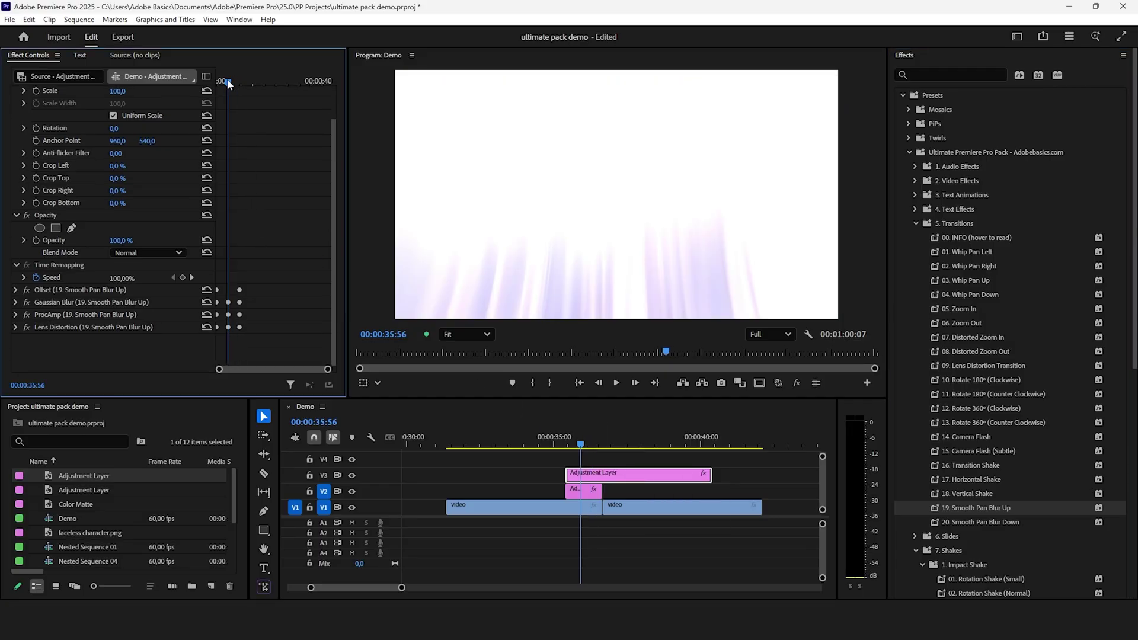
pyautogui.click(614, 475)
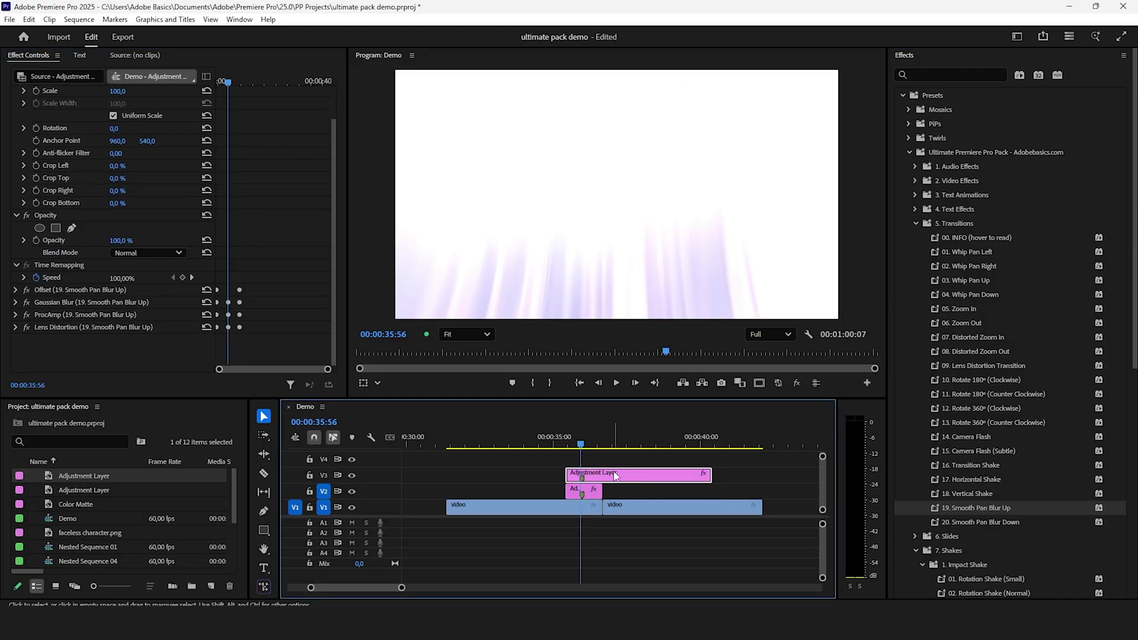
pyautogui.moveTo(606, 479); pyautogui.dragTo(626, 476)
pyautogui.moveTo(731, 476); pyautogui.dragTo(619, 474)
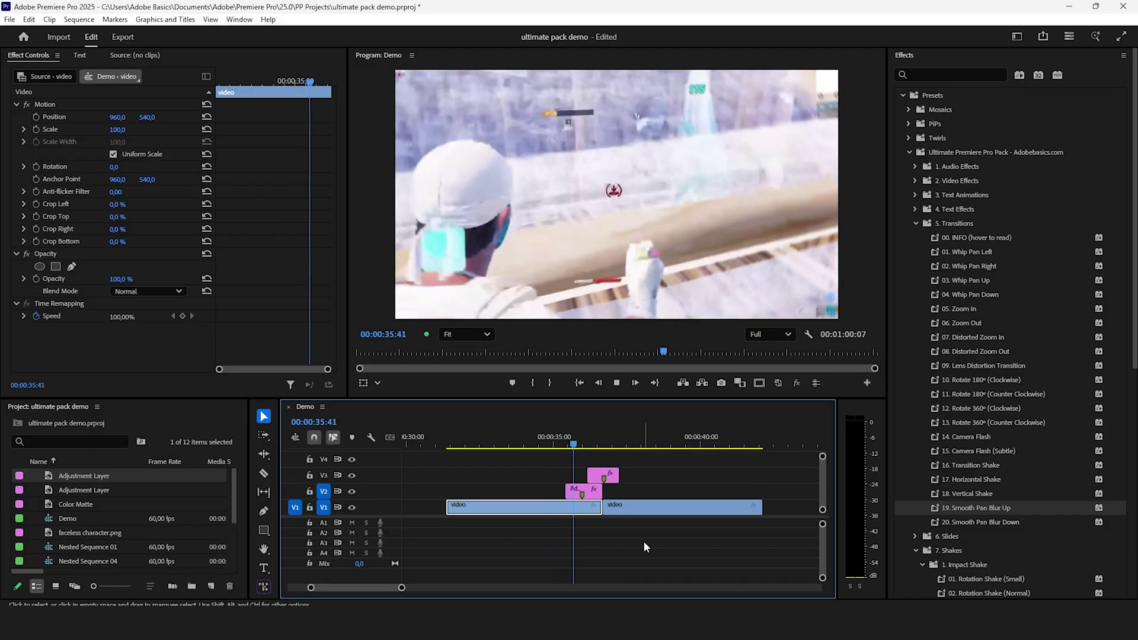
# Add an adjustment layer on V2 at 00:00:40:14 above the second gameplay clip and shorten it to about 1.3 seconds
pyautogui.click(636, 445)
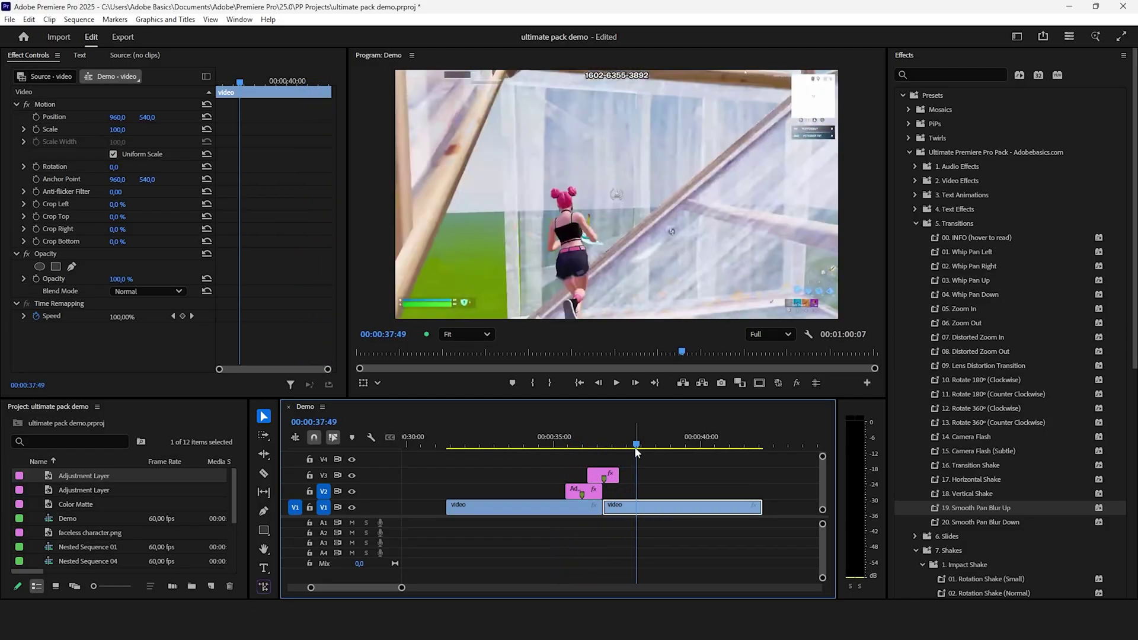
pyautogui.moveTo(635, 448); pyautogui.dragTo(707, 454)
pyautogui.moveTo(156, 475); pyautogui.dragTo(707, 490)
pyautogui.scroll(-5, 706, 490)
pyautogui.moveTo(763, 490); pyautogui.dragTo(656, 491)
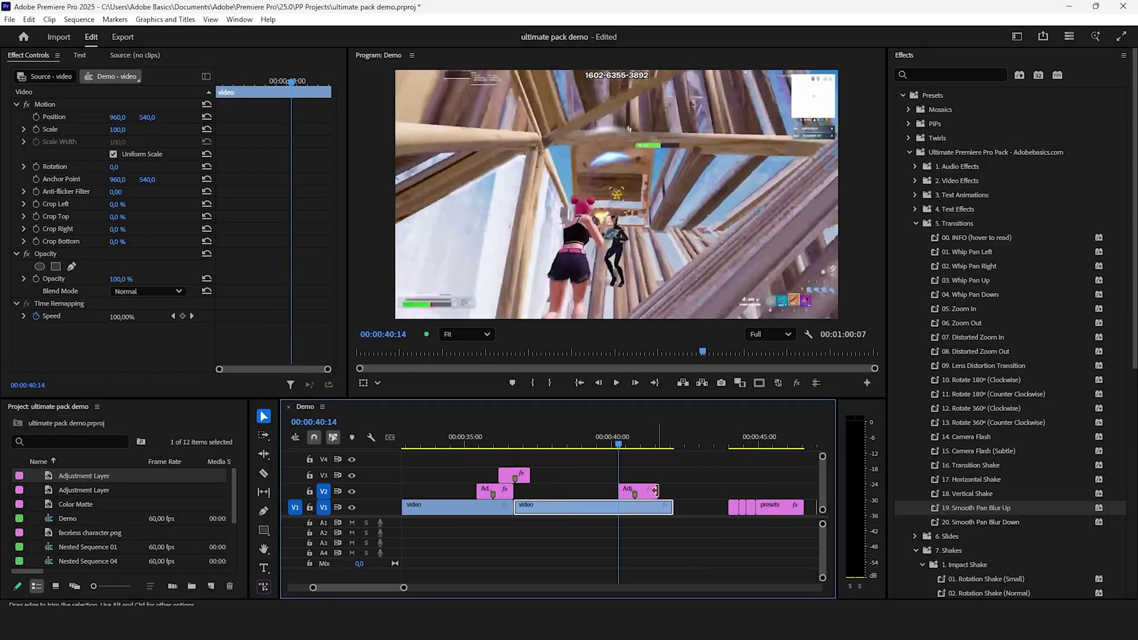
# Apply the 14. Small Shake impact preset to the adjustment layer over the second gameplay clip and play it back
pyautogui.scroll(1, 656, 490)
pyautogui.click(916, 223)
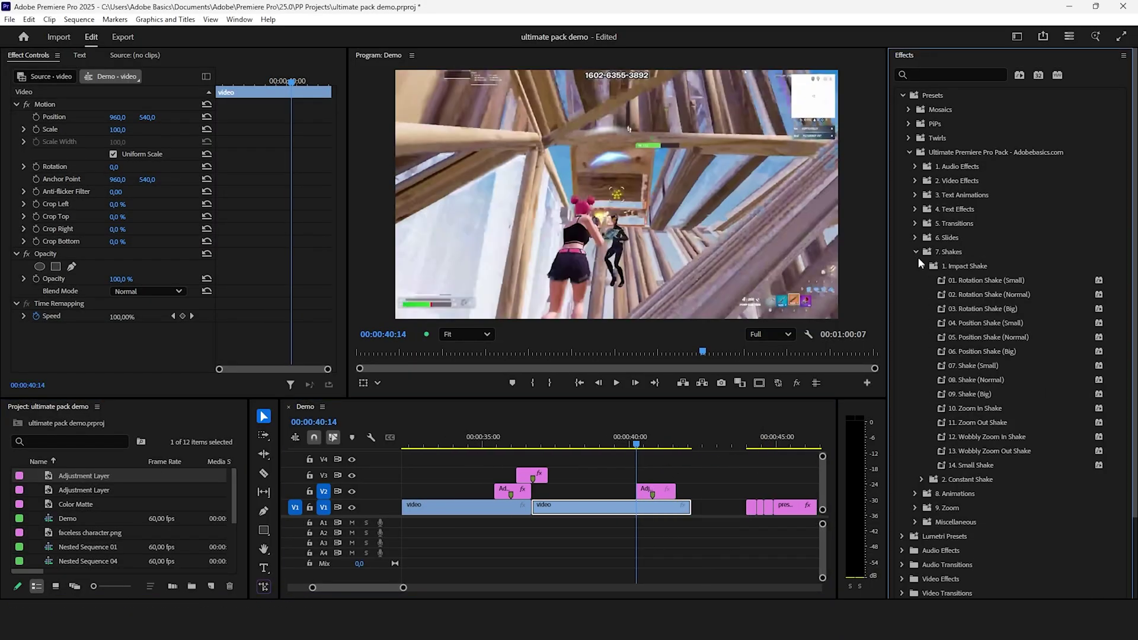
pyautogui.moveTo(971, 465); pyautogui.dragTo(663, 496)
pyautogui.press('space')
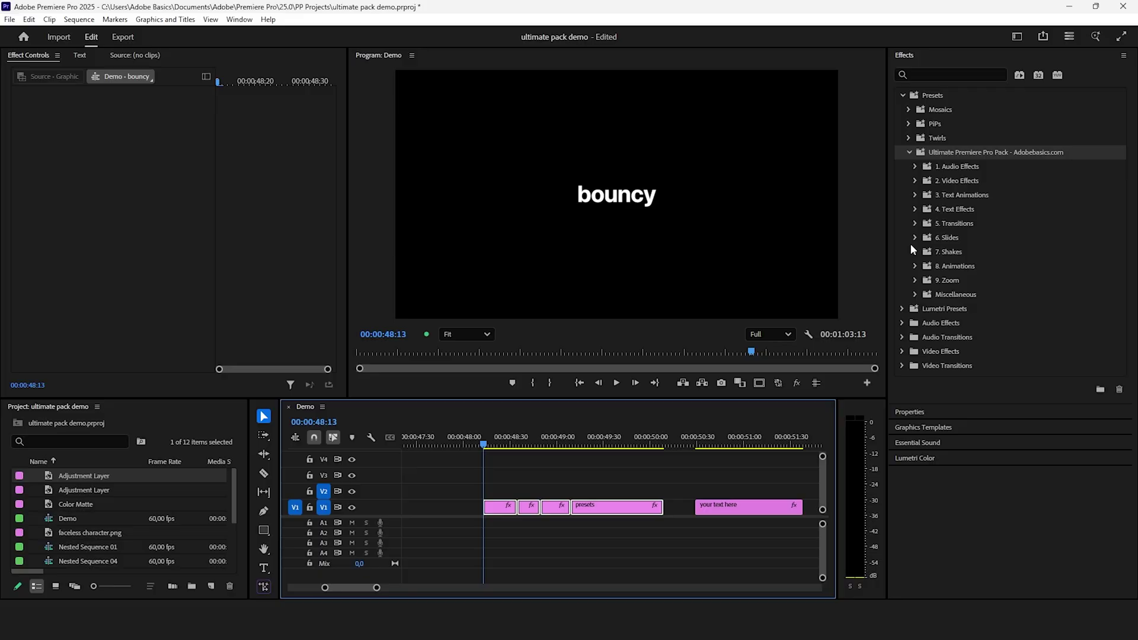
# Apply the 02. Smooth Pop In (Small 2) centered caption preset to the four selected text clips and preview them
pyautogui.click(916, 198)
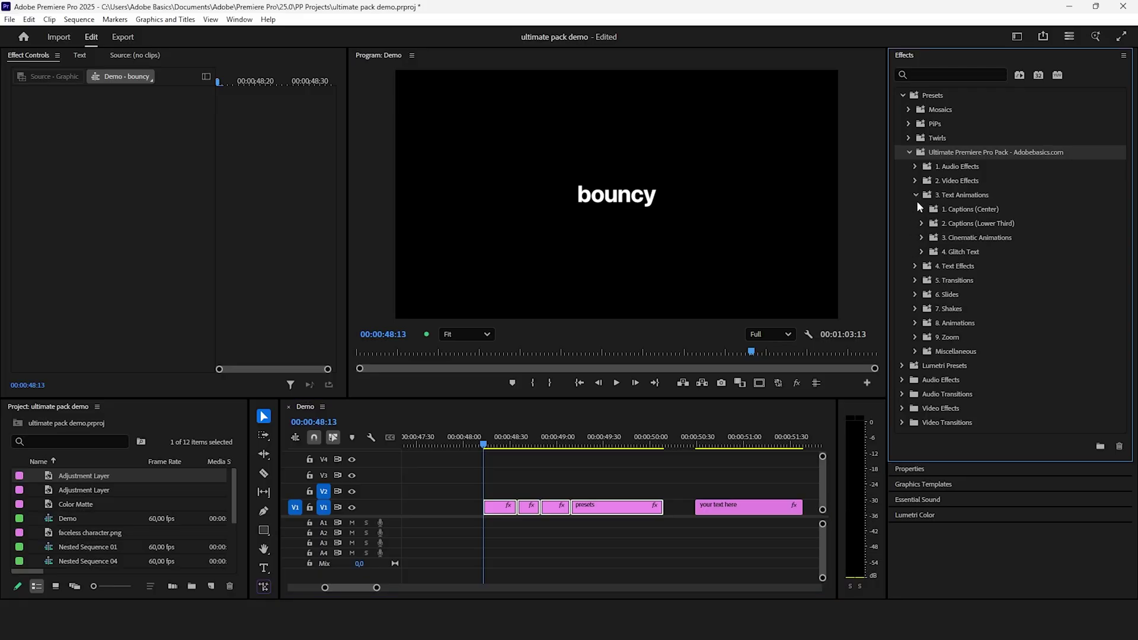
pyautogui.click(921, 209)
pyautogui.press('space')
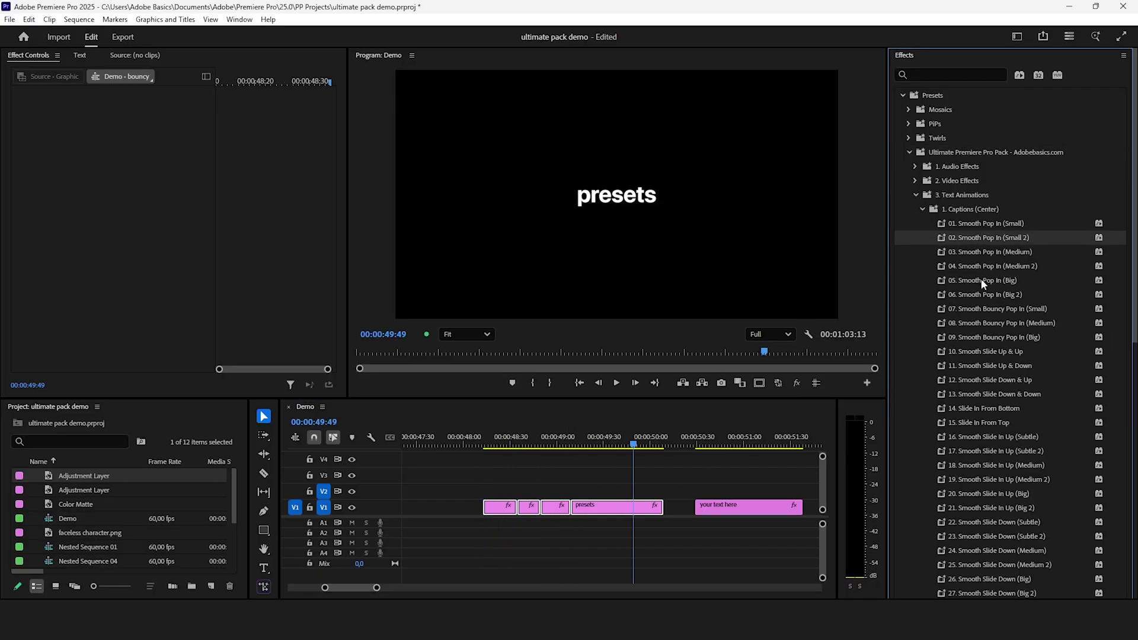
# Apply 05. Smooth Pop In (Big) and 08. Smooth Bouncy Pop In (Medium) to the four text clips, previewing each from the first clip
pyautogui.moveTo(981, 281); pyautogui.dragTo(604, 506)
pyautogui.hotkey('shift', 'Home')
pyautogui.press('space')
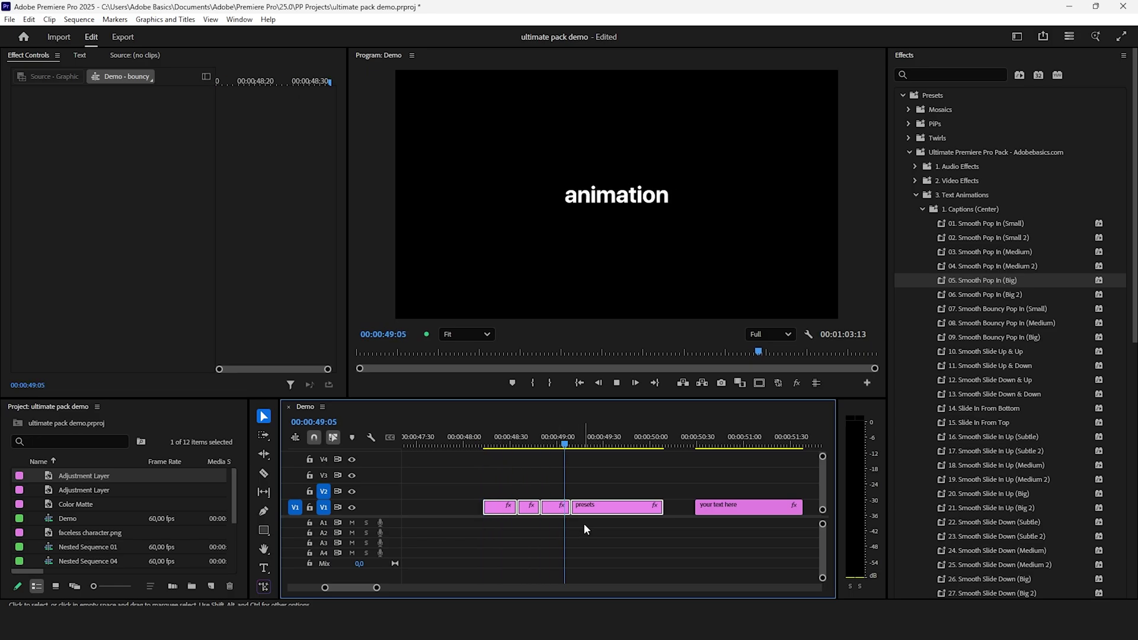
pyautogui.click(482, 441)
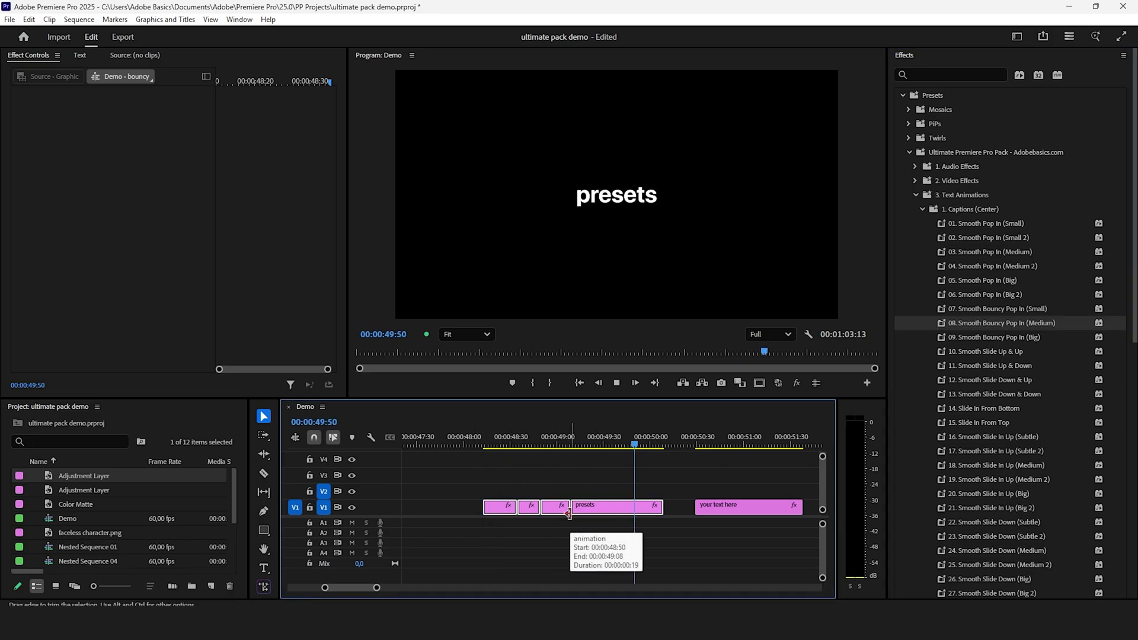
# Apply the 18. Smooth Slide In Up (Medium) preset to the four text clips and play them from the start
pyautogui.scroll(-2, 990, 396)
pyautogui.moveTo(990, 410); pyautogui.dragTo(625, 507)
pyautogui.click(484, 441)
pyautogui.press('space')
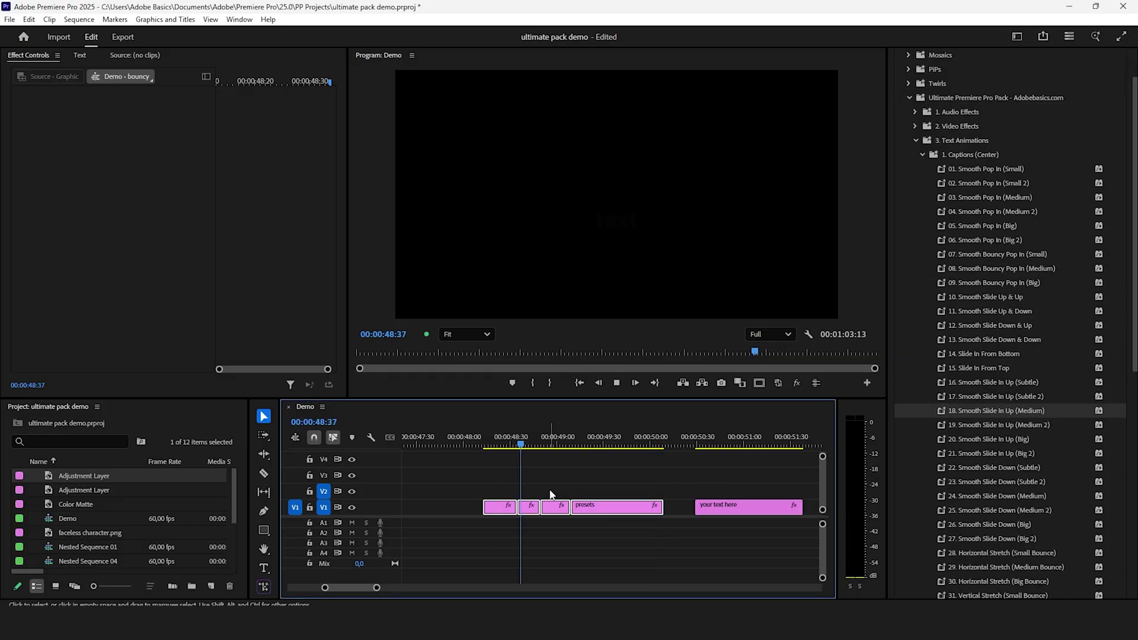
# Apply the 29. Horizontal Stretch (Medium Bounce) preset to the four text clips and play them from the start
pyautogui.scroll(-3, 988, 457)
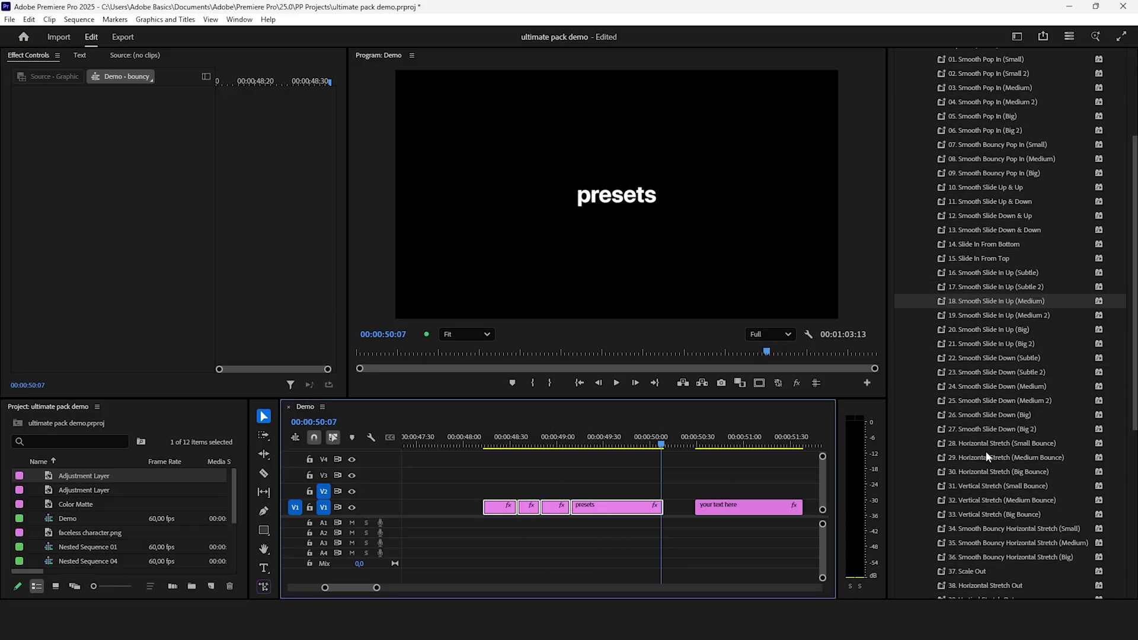
pyautogui.moveTo(988, 456); pyautogui.dragTo(557, 507)
pyautogui.hotkey('shift', 'Home')
pyautogui.press('space')
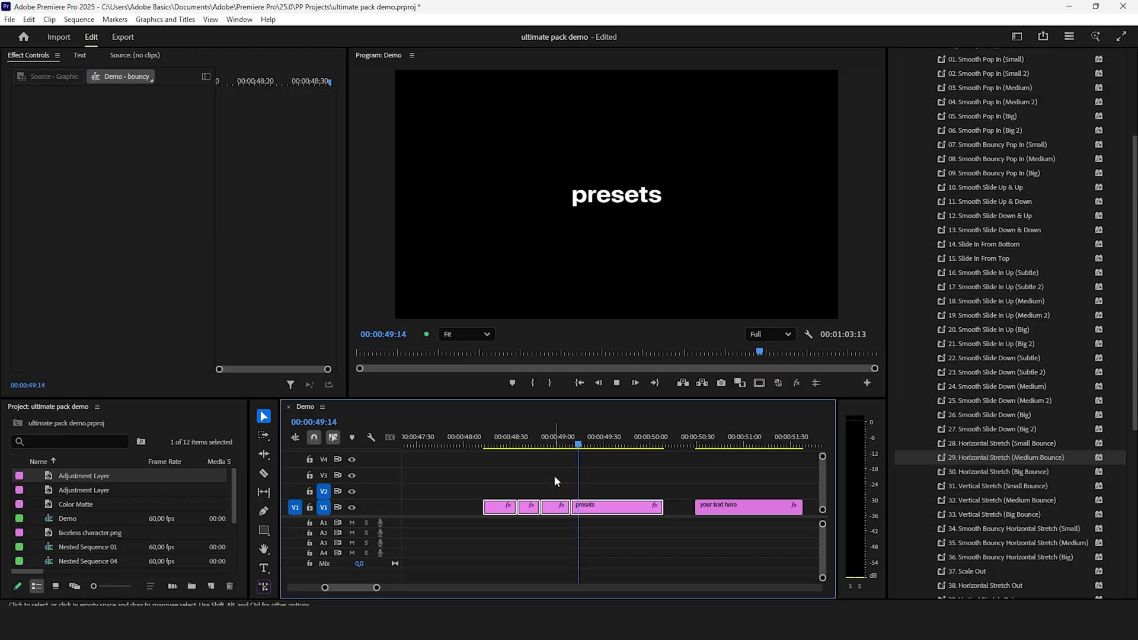
pyautogui.press('space')
# Apply the 11. Smooth Slide Up & Down preset to the "your text here" clip and play it
pyautogui.scroll(2, 979, 318)
pyautogui.moveTo(1000, 260); pyautogui.dragTo(693, 507)
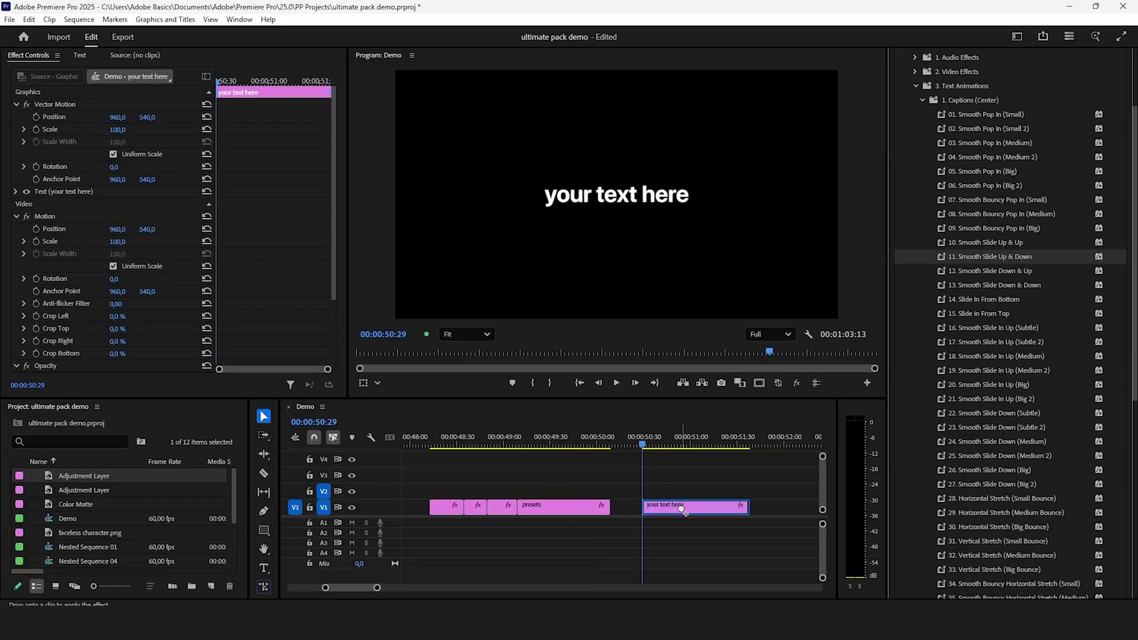
pyautogui.press('space')
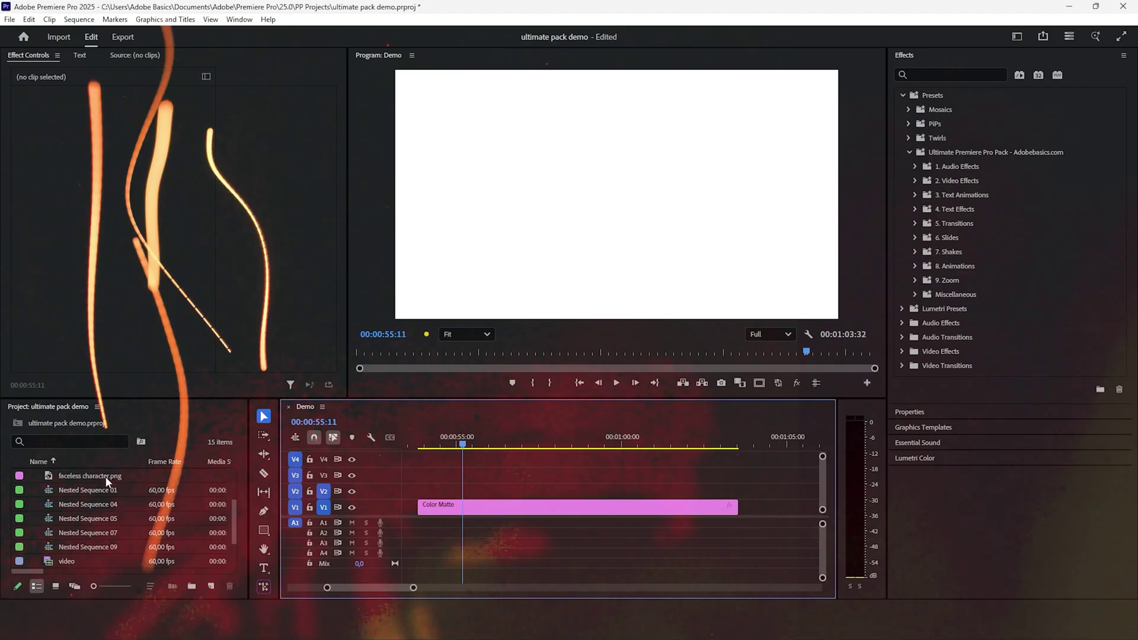
# Place faceless character.png on V2 above the Color Matte and extend it to nearly the matte's end
pyautogui.moveTo(89, 475); pyautogui.dragTo(421, 490)
pyautogui.moveTo(581, 491); pyautogui.dragTo(732, 491)
# Set the faceless character clip's scale to 93 and its vertical position to 610
pyautogui.click(655, 491)
pyautogui.moveTo(121, 130); pyautogui.dragTo(89, 129)
pyautogui.moveTo(147, 117); pyautogui.dragTo(190, 117)
# Nest the faceless character clip on V2 as Nested Sequence 11
pyautogui.rightClick(493, 490)
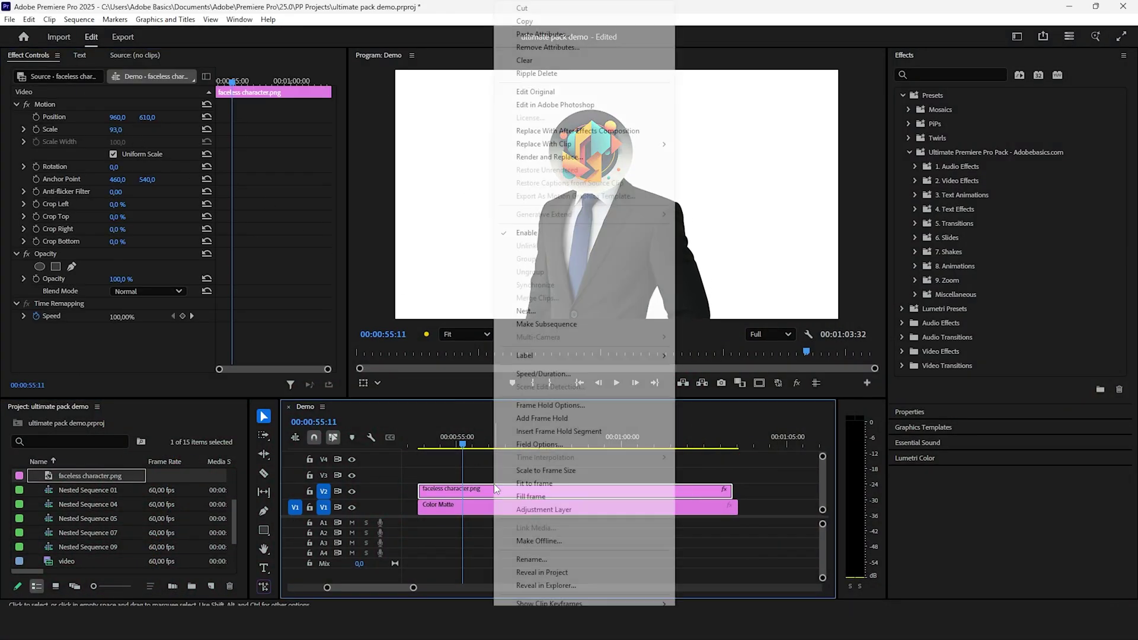
pyautogui.click(533, 290)
pyautogui.click(602, 325)
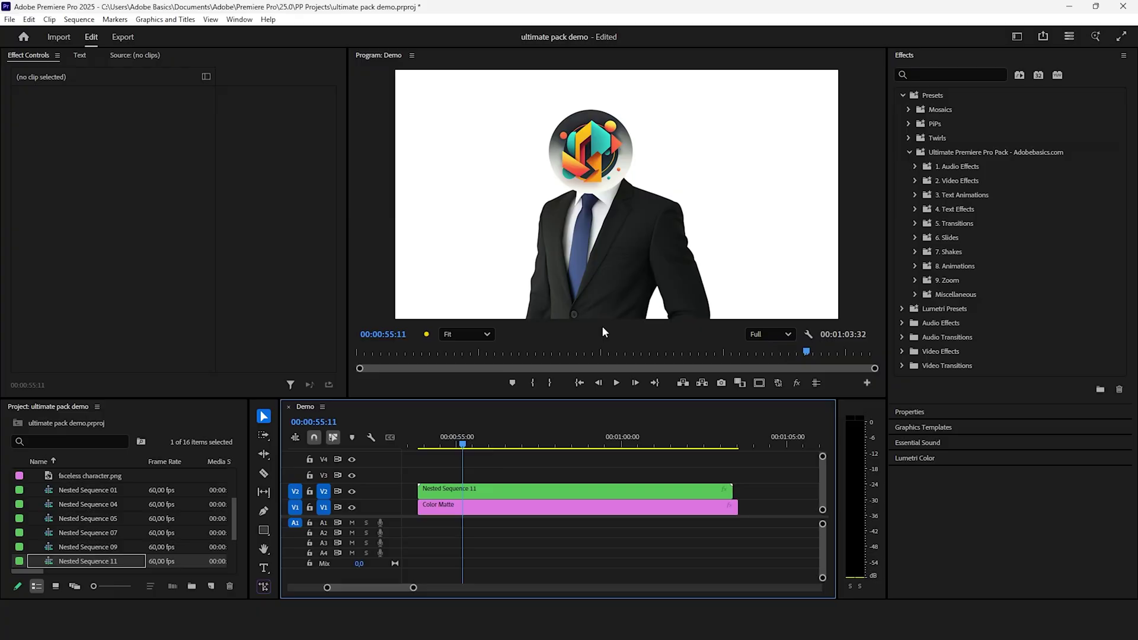
# Apply the 04. Bounce In Down preset to Nested Sequence 11 on V2 and split the clip at 00:00:54:32
pyautogui.click(915, 266)
pyautogui.moveTo(961, 347); pyautogui.dragTo(450, 491)
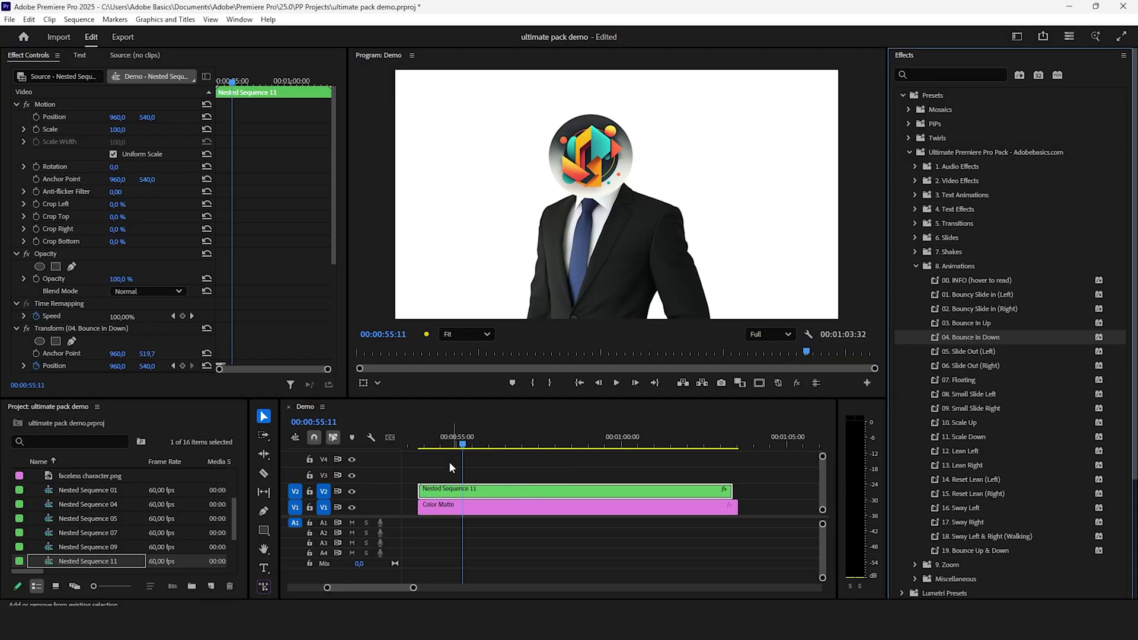
pyautogui.moveTo(426, 443); pyautogui.dragTo(434, 445)
pyautogui.hotkey('ctrl', 'k')
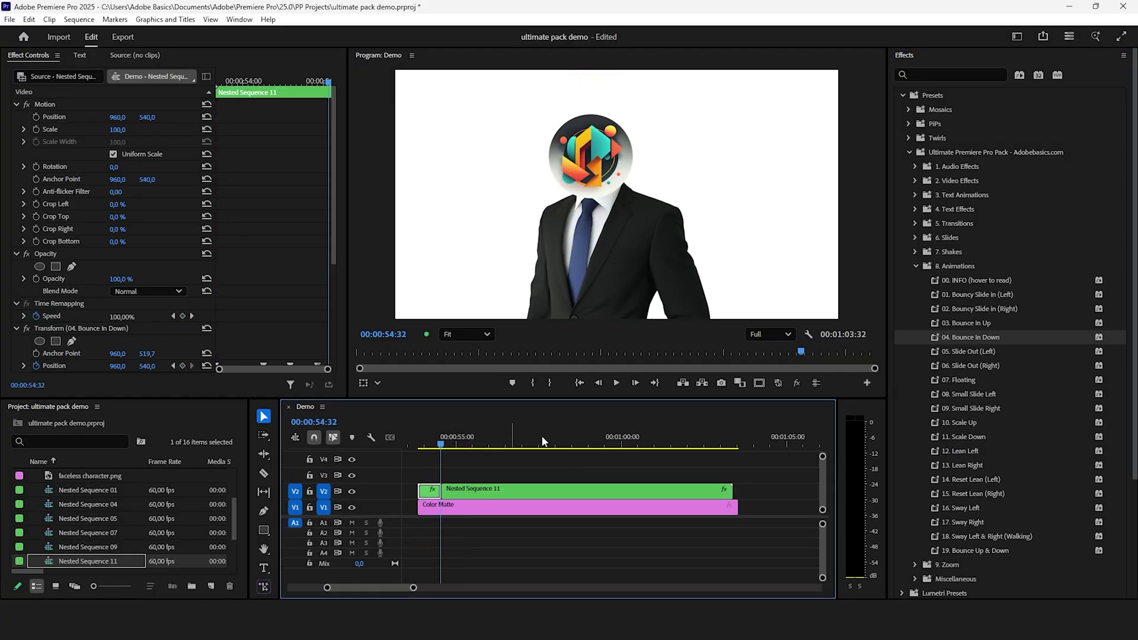
# Apply the 08. Small Slide Left preset to the remaining part of Nested Sequence 11 and split it at 00:00:55:18
pyautogui.moveTo(984, 398); pyautogui.dragTo(512, 483)
pyautogui.press('space')
pyautogui.press('space')
pyautogui.hotkey('ctrl', 'k')
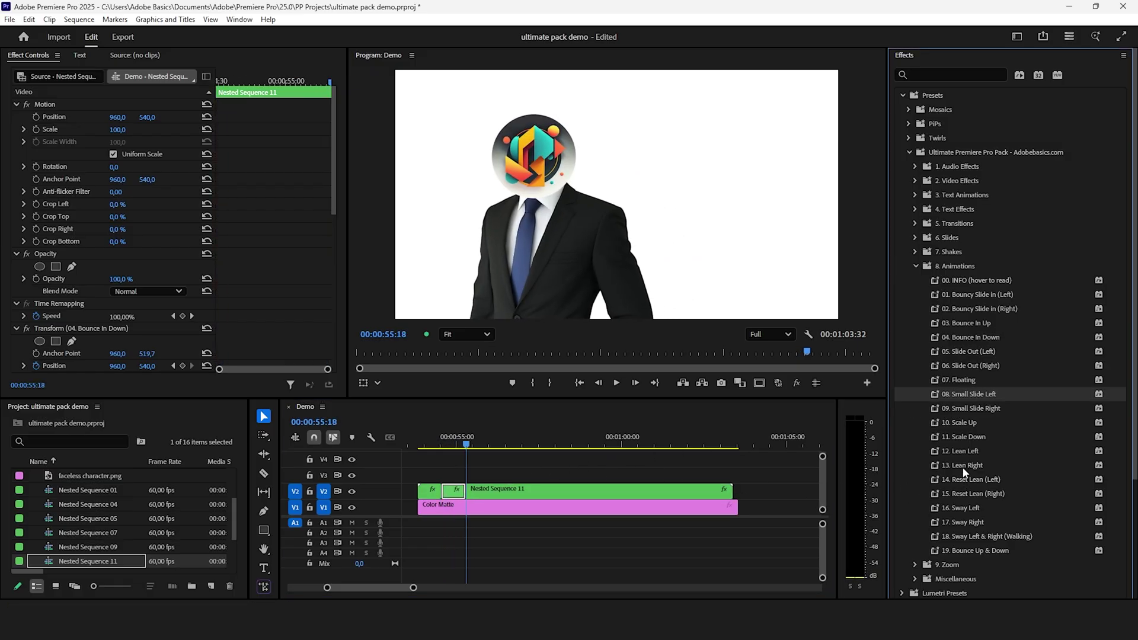
# Apply the 12. Lean Left preset to the last part of Nested Sequence 11 and split it at 00:00:56:02
pyautogui.click(956, 452)
pyautogui.moveTo(517, 491); pyautogui.dragTo(533, 487)
pyautogui.press('space')
pyautogui.press('space')
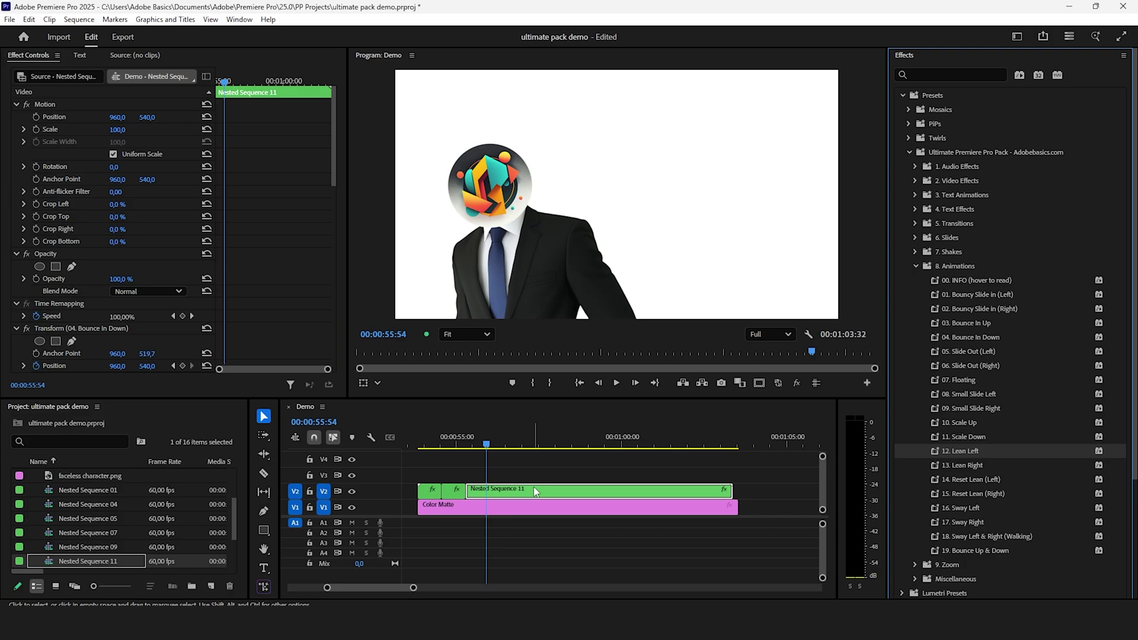
pyautogui.hotkey('ctrl', 'k')
# Place Adobe Basics YouTube.png on V4 at 00:00:56:02 and scale it down so the white background shows around it
pyautogui.moveTo(89, 504); pyautogui.dragTo(521, 459)
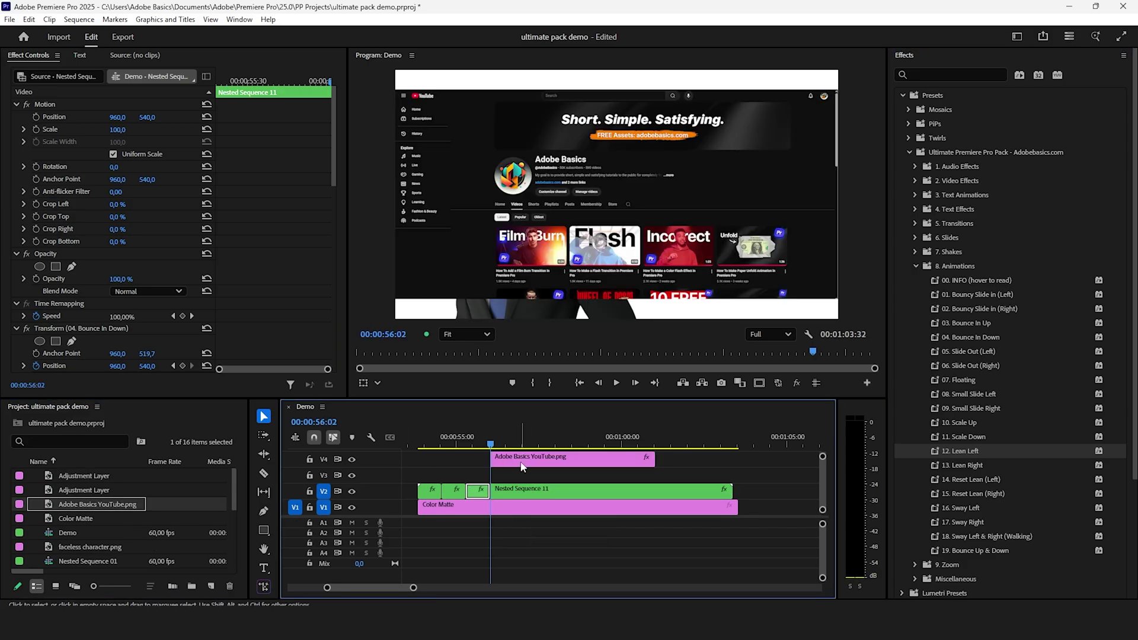
pyautogui.click(523, 463)
pyautogui.moveTo(119, 130); pyautogui.dragTo(89, 130)
# Nest the YouTube image clip on V4 as Nested Sequence 12
pyautogui.rightClick(559, 459)
pyautogui.click(610, 304)
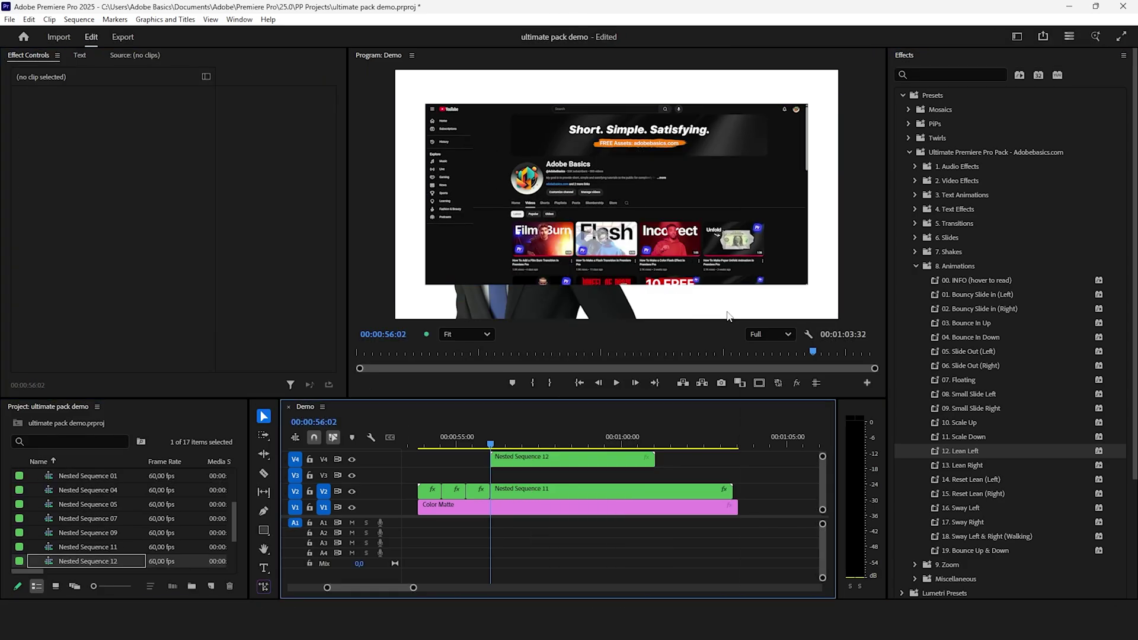
# Try the 01. Slide Up slide-in preset on Nested Sequence 12 and play it
pyautogui.moveTo(979, 266); pyautogui.dragTo(533, 459)
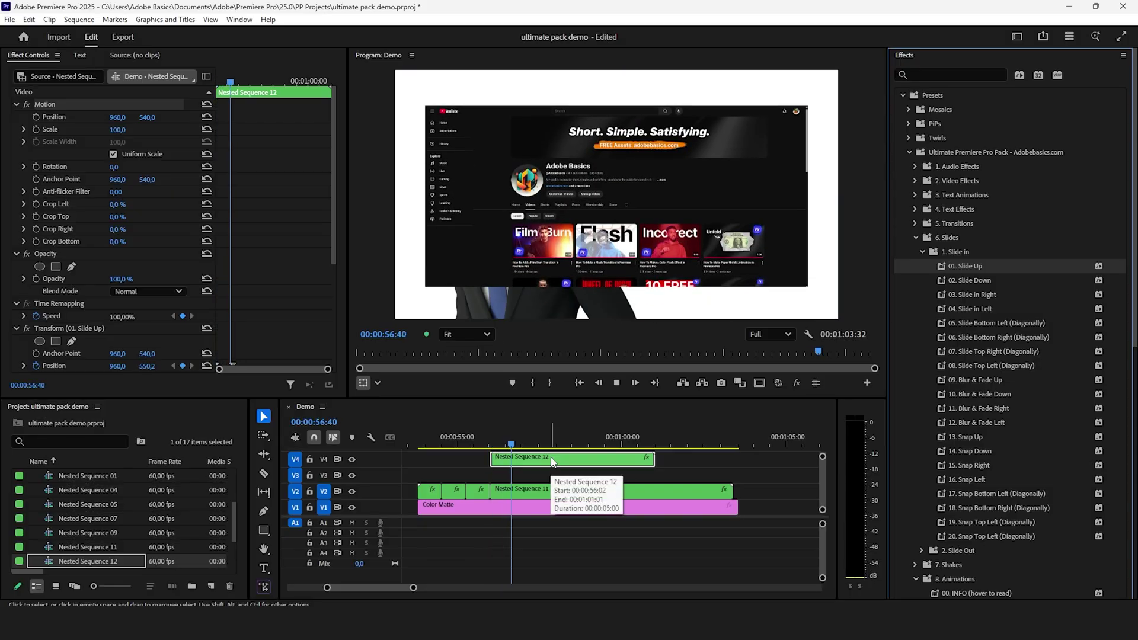
pyautogui.click(915, 237)
# Apply the 03. Rounded Corners (Small 3x) preset to Nested Sequence 12
pyautogui.click(915, 180)
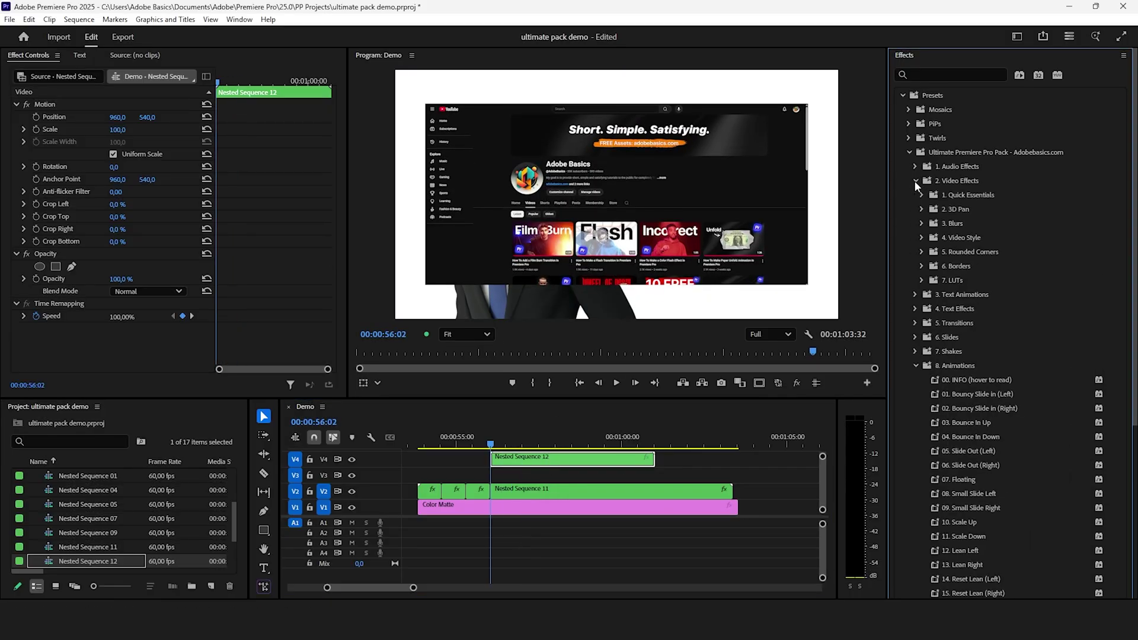
pyautogui.click(921, 252)
# Apply the 01. Slide Up slide-in preset to Nested Sequence 12 on V4 and split the clip after the slide-in
pyautogui.click(916, 337)
pyautogui.click(921, 350)
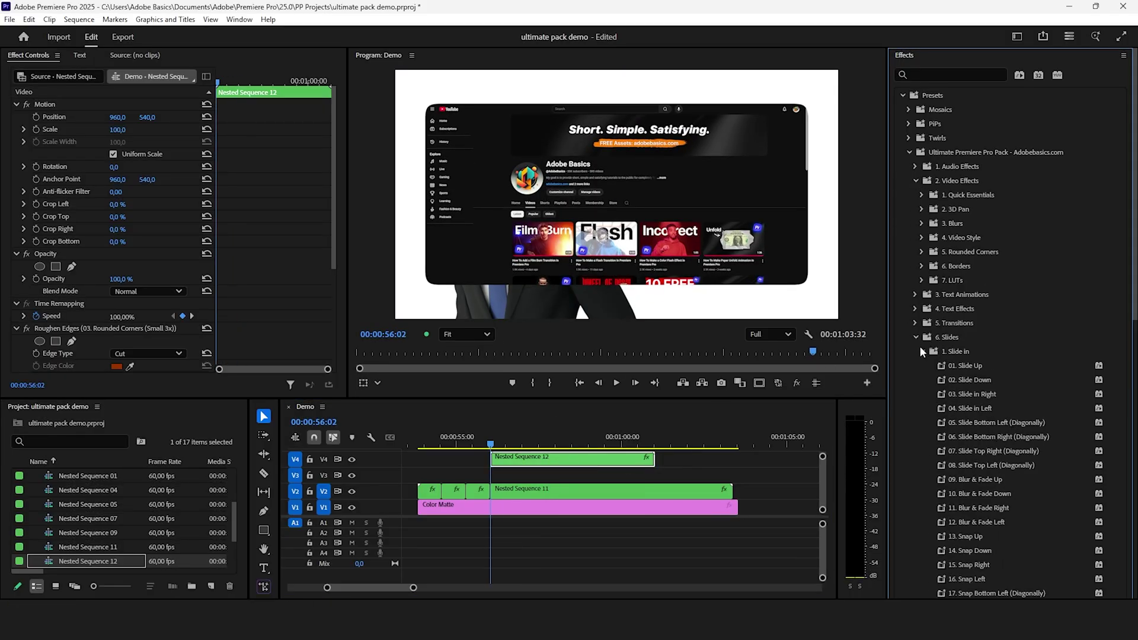
pyautogui.moveTo(965, 365); pyautogui.dragTo(578, 460)
pyautogui.click(526, 439)
pyautogui.hotkey('ctrl', 'k')
# Apply the 07. Shine Effect (Top Left To Right) preset to the second part of Nested Sequence 12 and cut that part after the shine
pyautogui.click(917, 238)
pyautogui.press('space')
pyautogui.press('c')
pyautogui.click(578, 460)
pyautogui.press('v')
# Apply the 02. Slide Down slide-out preset to the last part of Nested Sequence 12 on V4
pyautogui.click(581, 443)
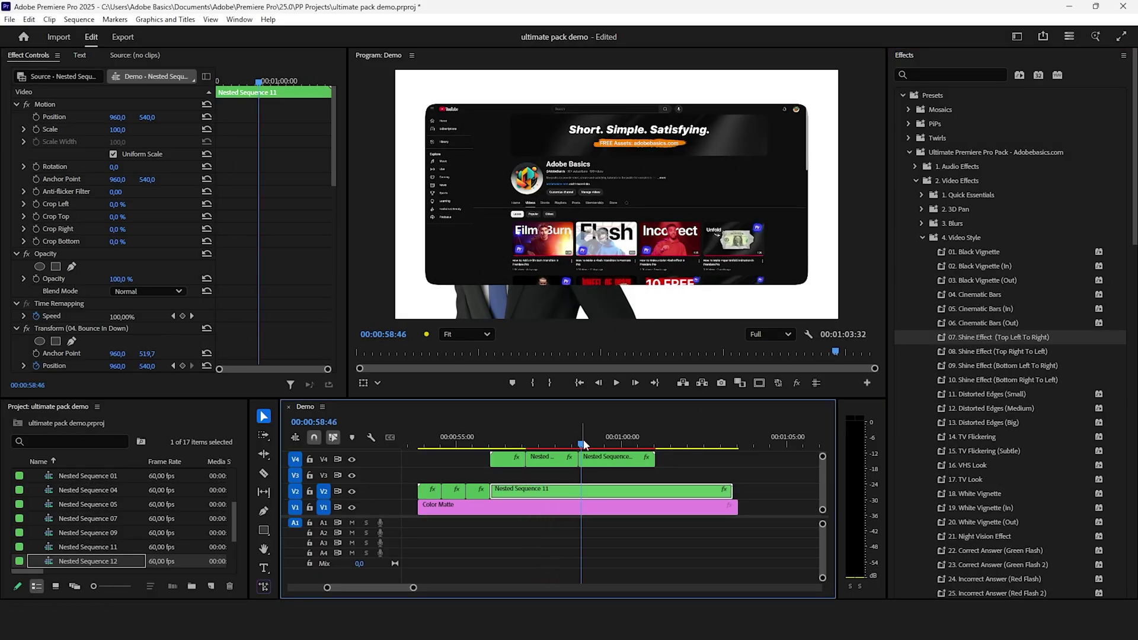
pyautogui.click(922, 237)
pyautogui.click(922, 351)
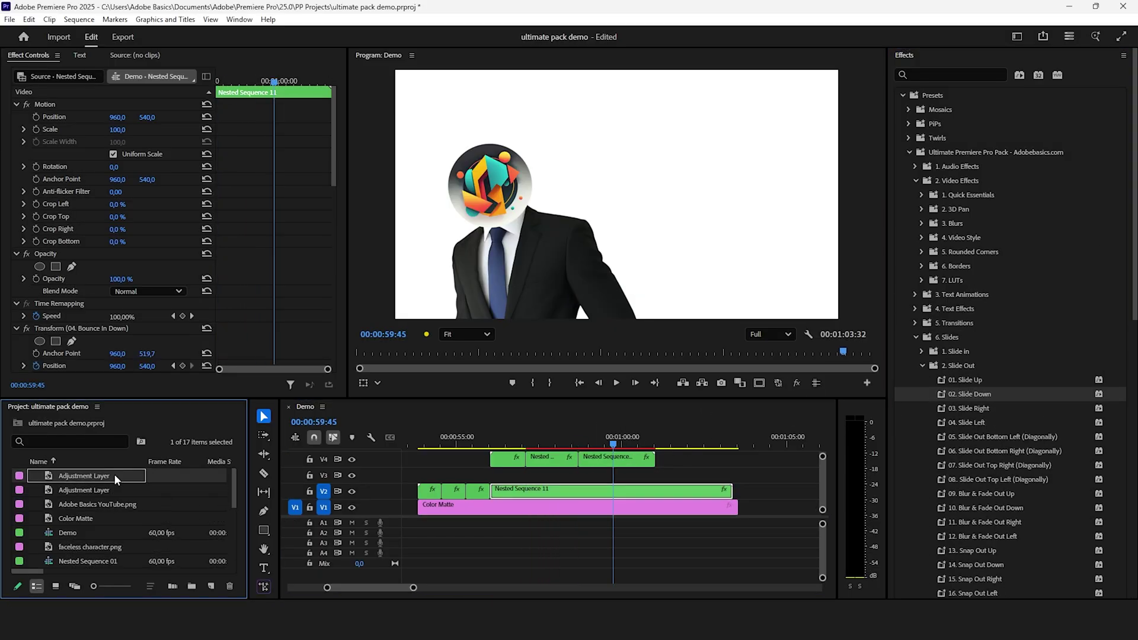
# Add an adjustment layer on V3 beneath the Nested Sequence 12 parts and apply the 02. Dark Blur In (40) preset to it
pyautogui.moveTo(84, 489); pyautogui.dragTo(494, 479)
pyautogui.click(498, 474)
pyautogui.click(922, 223)
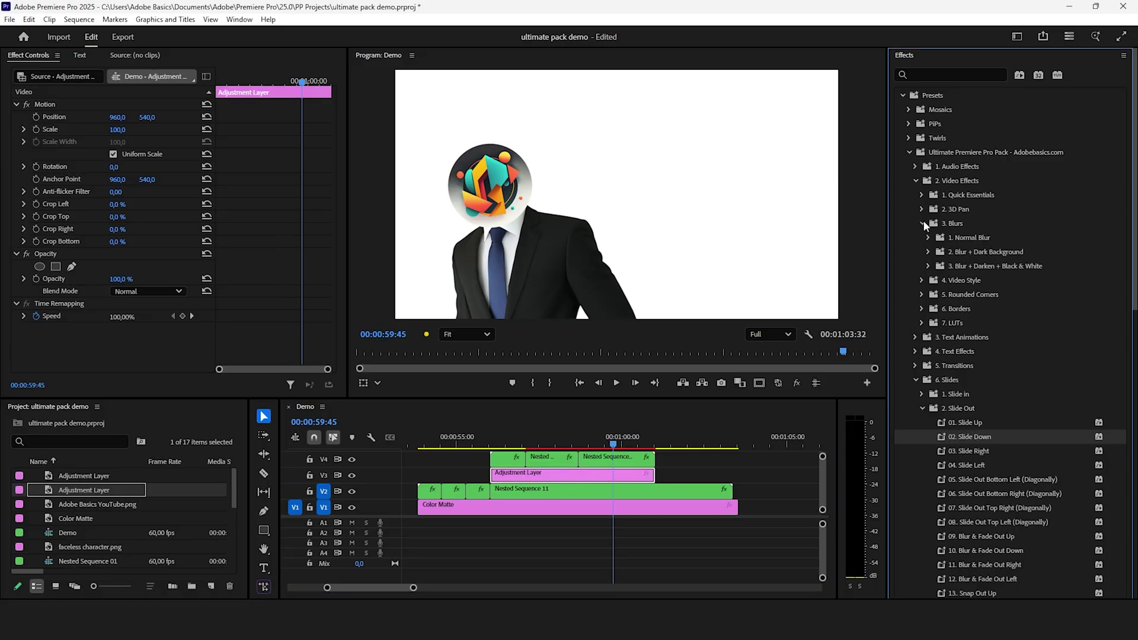
pyautogui.click(929, 251)
pyautogui.moveTo(1001, 296); pyautogui.dragTo(522, 477)
# Split the V3 adjustment layer at 00:00:58:59 and select its second part
pyautogui.moveTo(520, 436); pyautogui.dragTo(588, 444)
pyautogui.hotkey('ctrl', 'k')
pyautogui.click(614, 479)
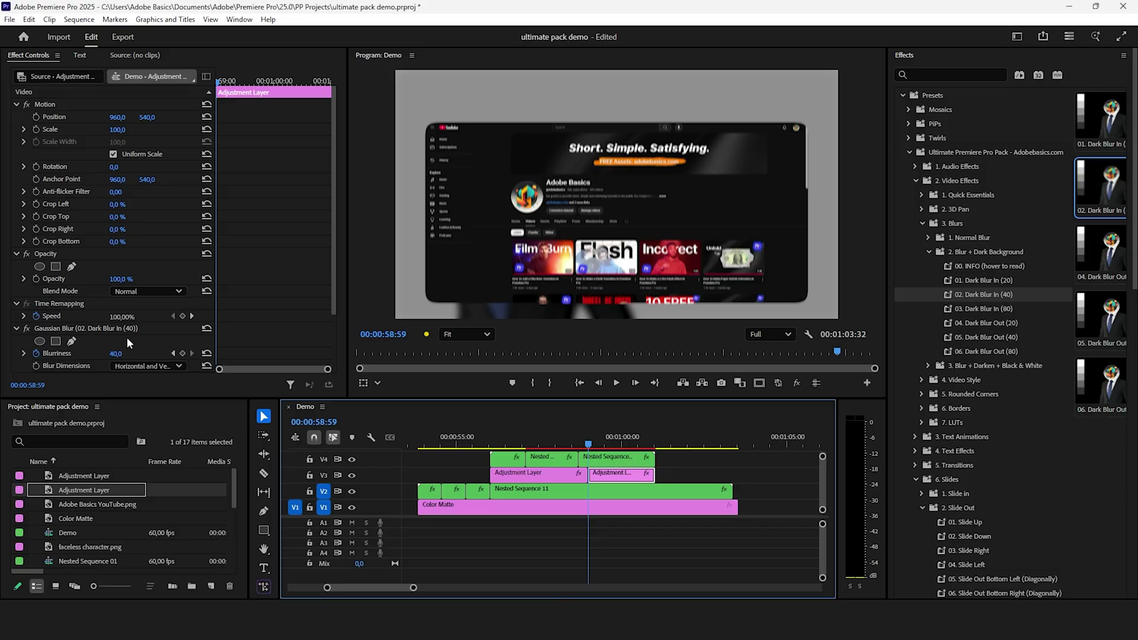
# Replace the Dark Blur In effects on the adjustment layer's second part with the 05. Dark Blur Out (40) preset and play it
pyautogui.click(118, 329)
pyautogui.press('Delete')
pyautogui.moveTo(1016, 333); pyautogui.dragTo(628, 475)
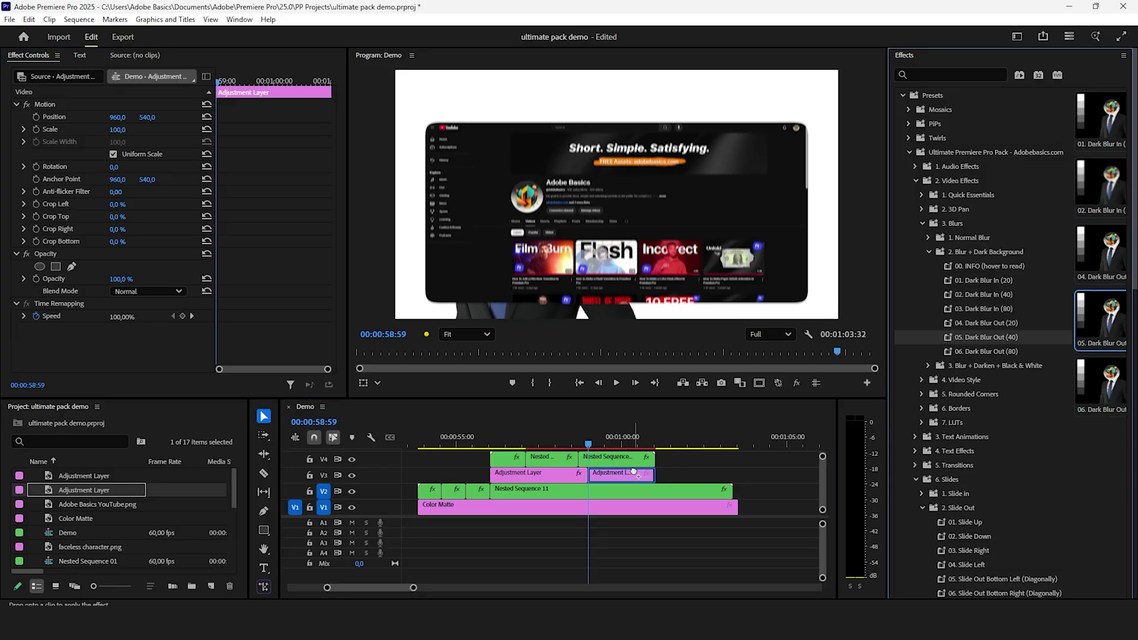
pyautogui.press('space')
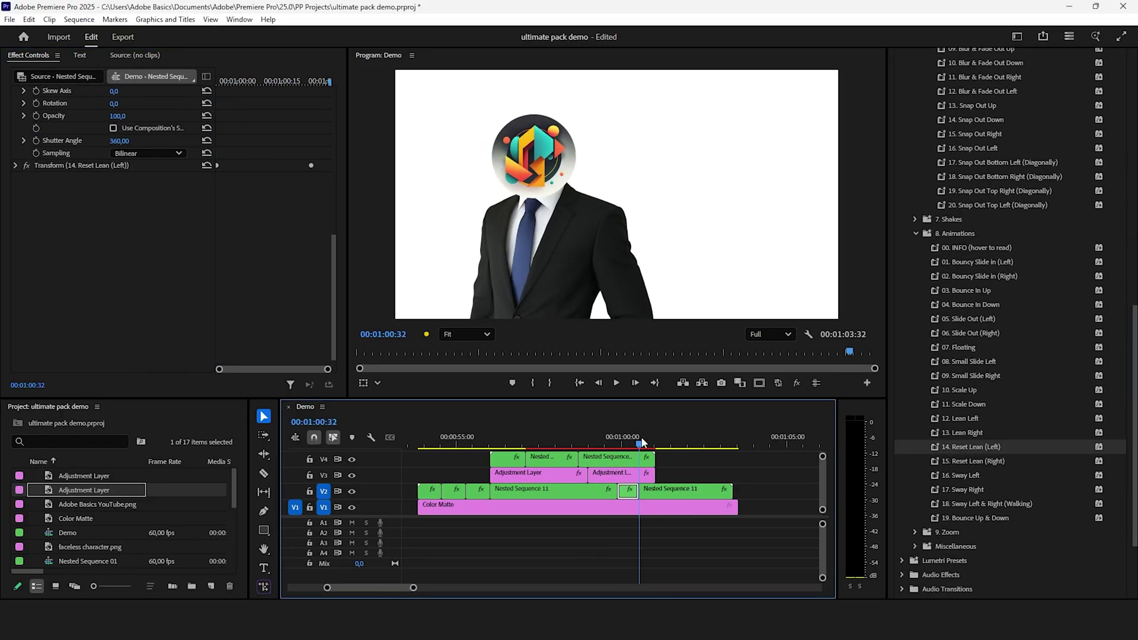
# Split the rest of Nested Sequence 11 on V2 into shorter parts and apply the 05. Slide Out (Left) preset
pyautogui.moveTo(641, 436); pyautogui.dragTo(682, 448)
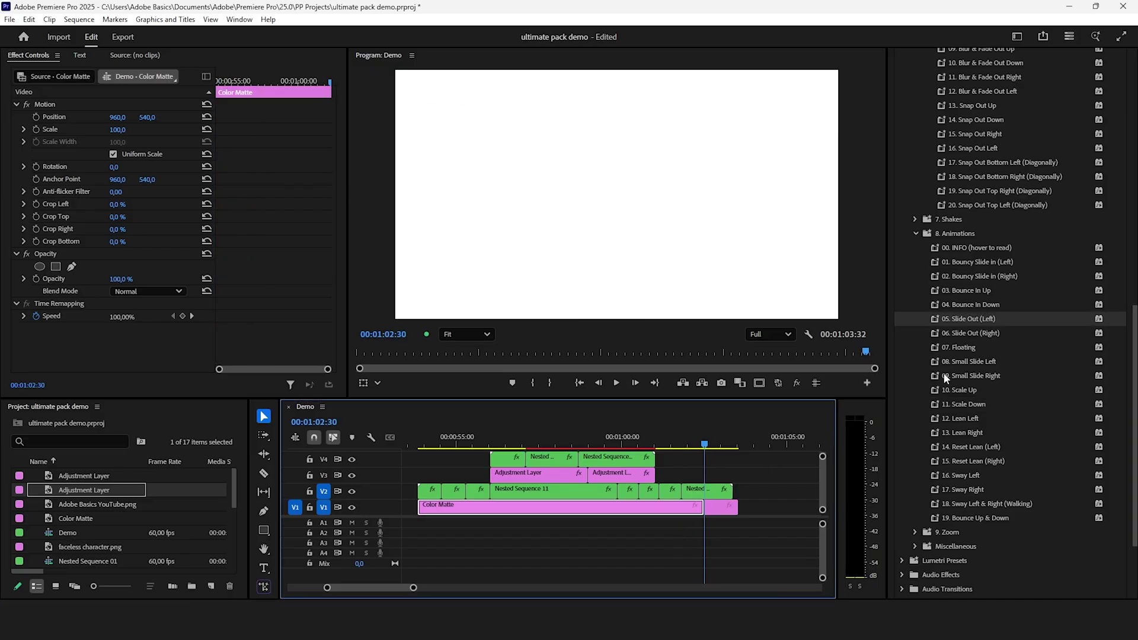